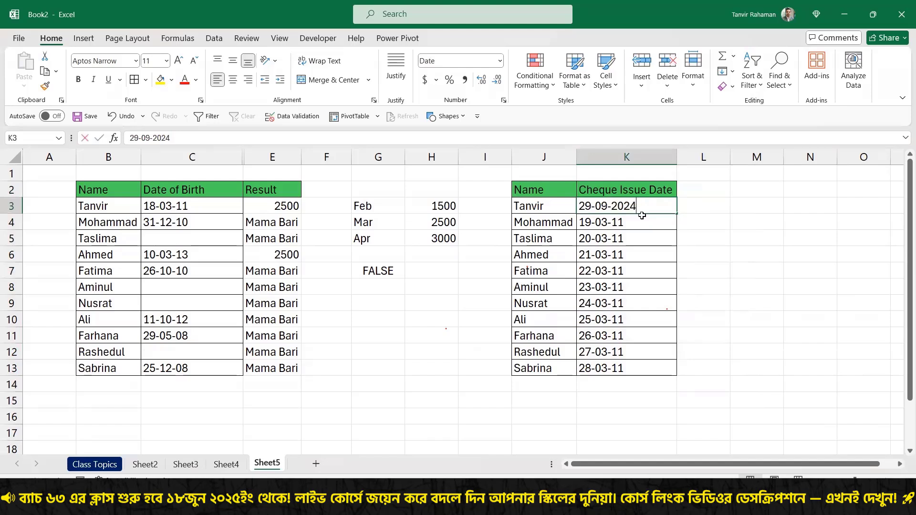
# - Enter 29-09-2024 as the first Cheque Issue Date in K3 and fill consecutive daily dates down to K13
pyautogui.press('Return')
pyautogui.click(641, 209)
pyautogui.doubleClick(676, 214)
# - Add the header "Weekend" in L2, next to the Cheque Issue Date header
pyautogui.click(696, 191)
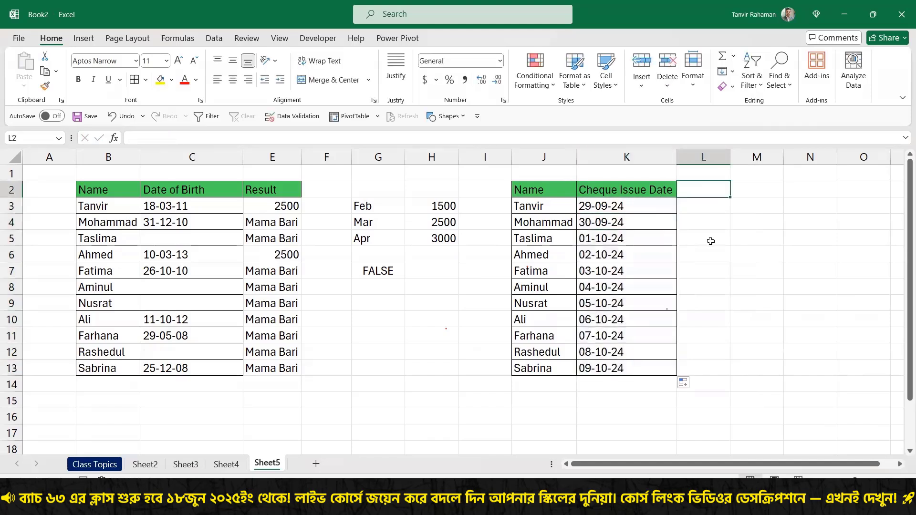
pyautogui.write('F')
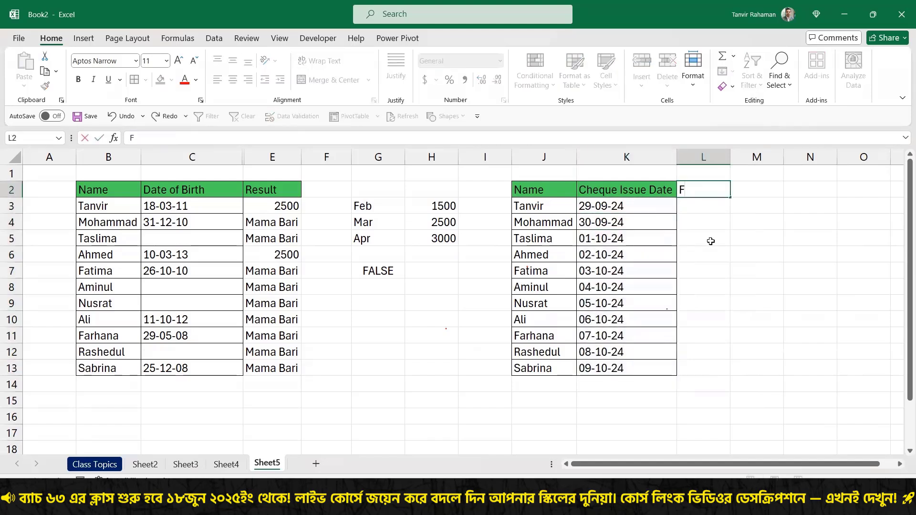
pyautogui.write('r')
pyautogui.press('Escape')
# - Narrow blank column I between the tables and slightly widen the cheque table's Name column J
pyautogui.moveTo(626, 204); pyautogui.dragTo(634, 363)
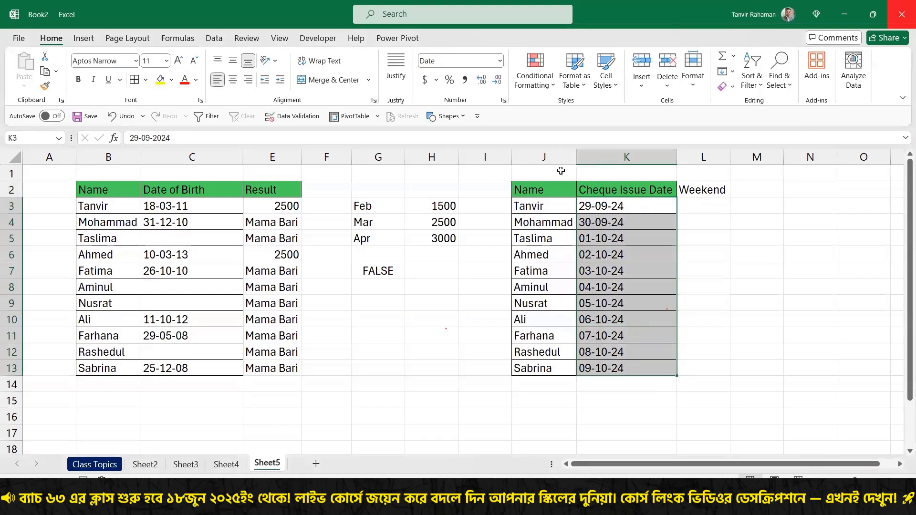
pyautogui.moveTo(512, 157); pyautogui.dragTo(481, 157)
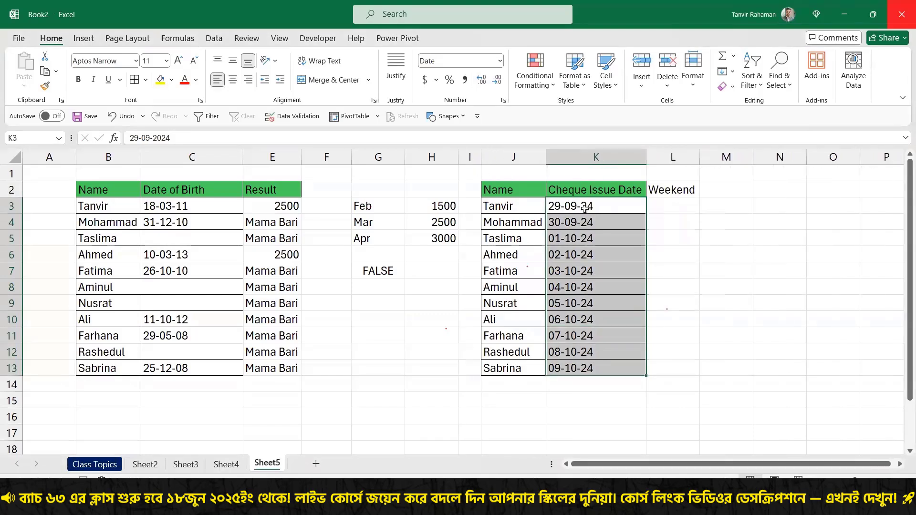
pyautogui.moveTo(584, 208); pyautogui.dragTo(581, 353)
pyautogui.click(579, 366)
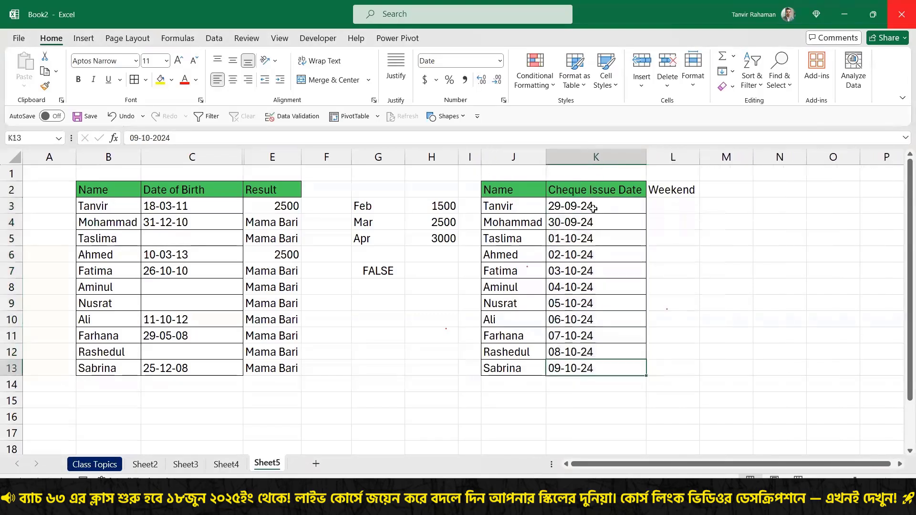
pyautogui.moveTo(593, 208); pyautogui.dragTo(591, 370)
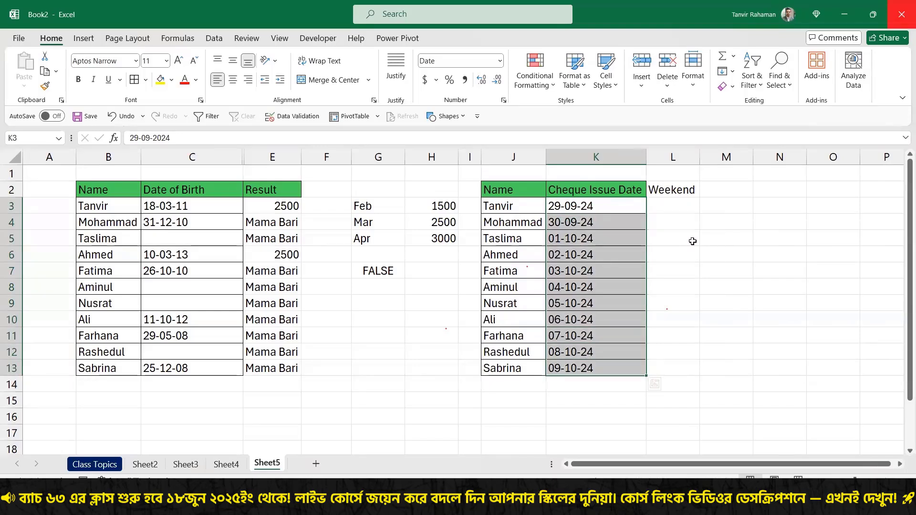
pyautogui.moveTo(546, 157); pyautogui.dragTo(553, 157)
# - Enter the note "Fri and Sat" in L1, above the Weekend header
pyautogui.click(608, 210)
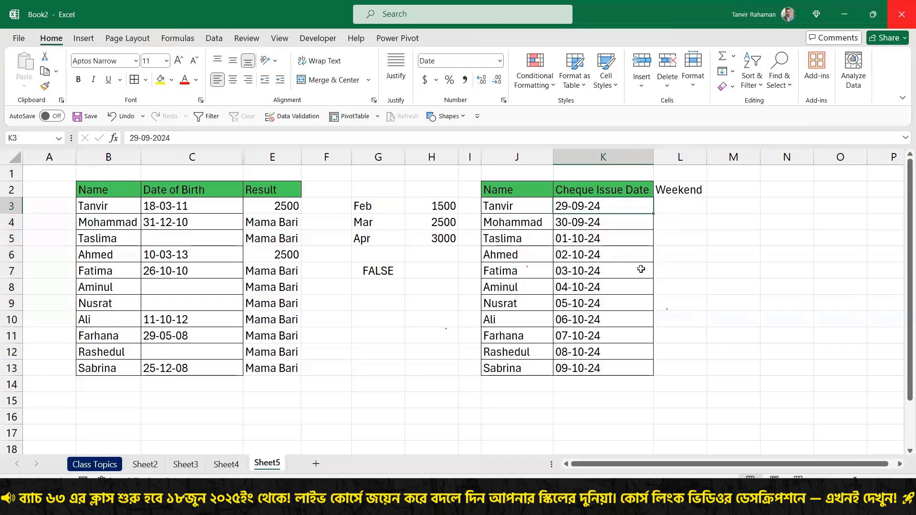
pyautogui.click(671, 209)
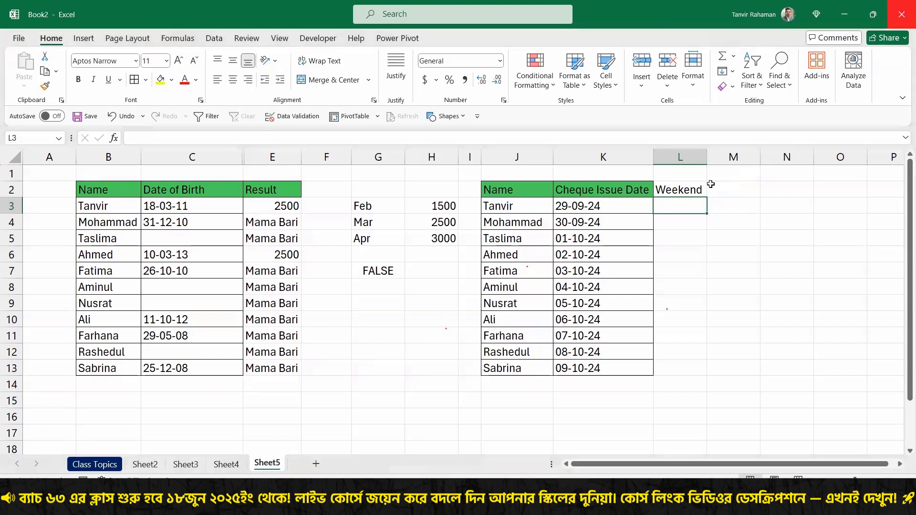
pyautogui.moveTo(682, 173); pyautogui.dragTo(687, 190)
pyautogui.click(683, 175)
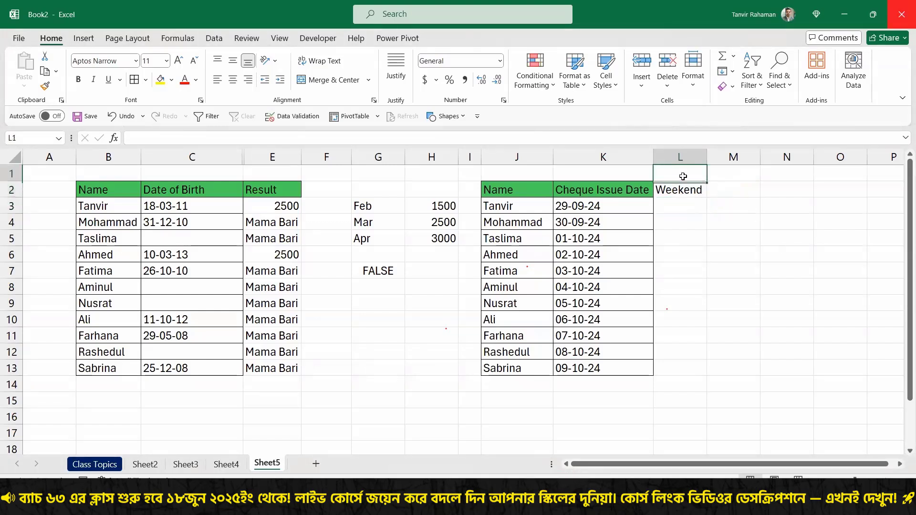
pyautogui.write('Fri and S')
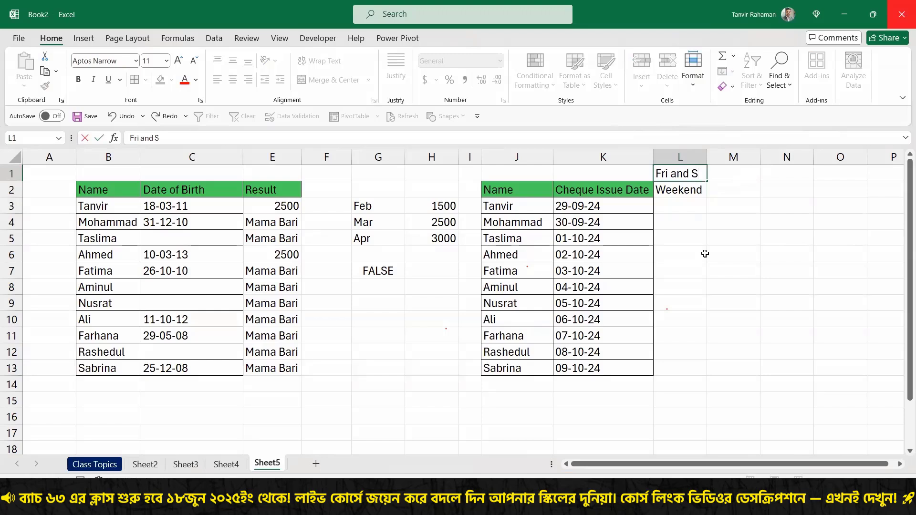
pyautogui.write('at')
pyautogui.press('Return')
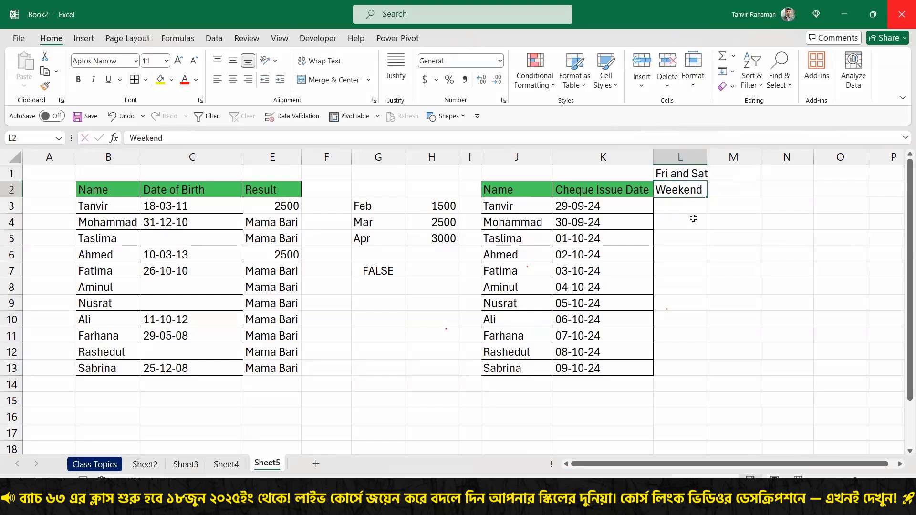
# - Format the Weekend column with borders on L3:L13, a yellow header fill and enough width for the note above it
pyautogui.moveTo(681, 206); pyautogui.dragTo(683, 369)
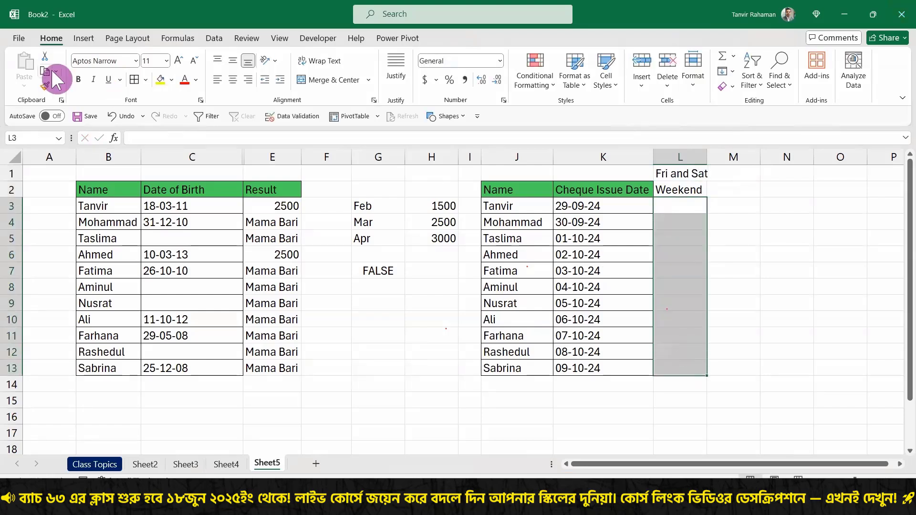
pyautogui.click(670, 187)
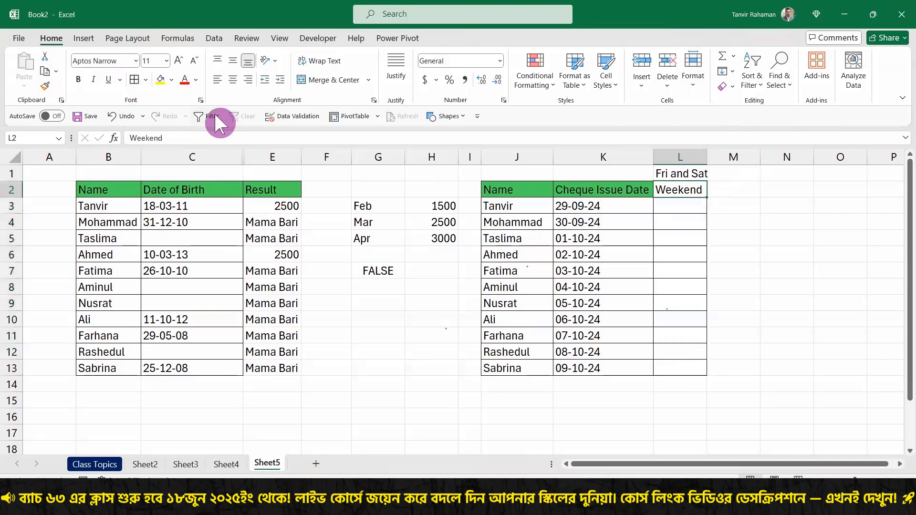
pyautogui.click(160, 80)
pyautogui.press('Up')
pyautogui.moveTo(708, 158); pyautogui.dragTo(722, 183)
pyautogui.press('Down')
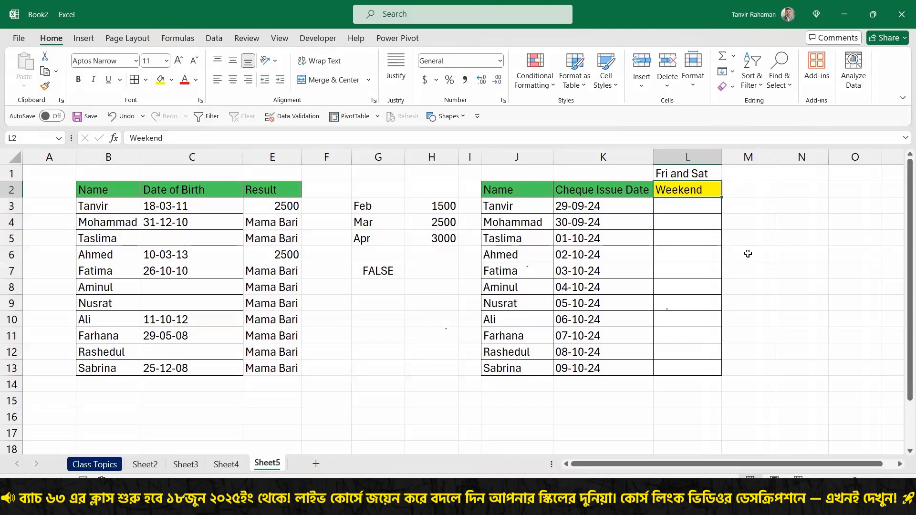
# - Insert a new column before the Weekend column and enter "Weekday" as its header in L2
pyautogui.click(682, 158)
pyautogui.hotkey('ctrl', 'shift', '+')
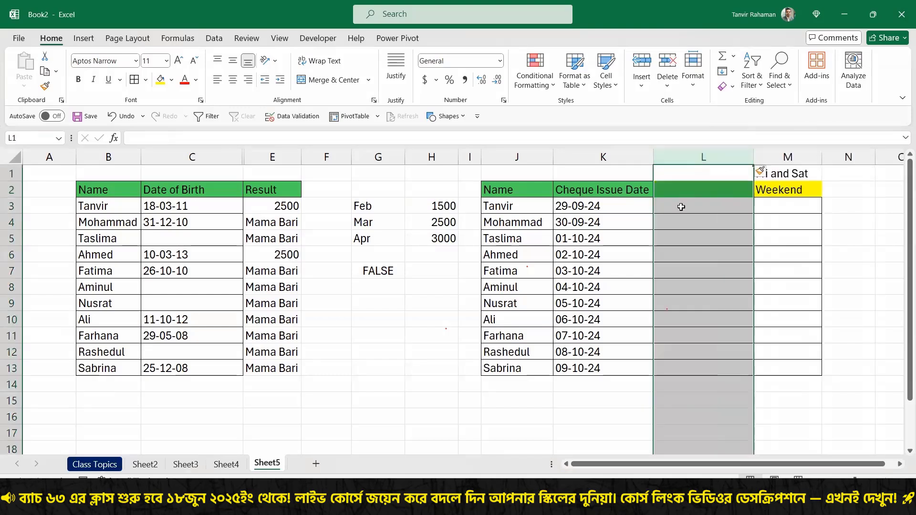
pyautogui.click(681, 206)
pyautogui.click(681, 194)
pyautogui.write('W')
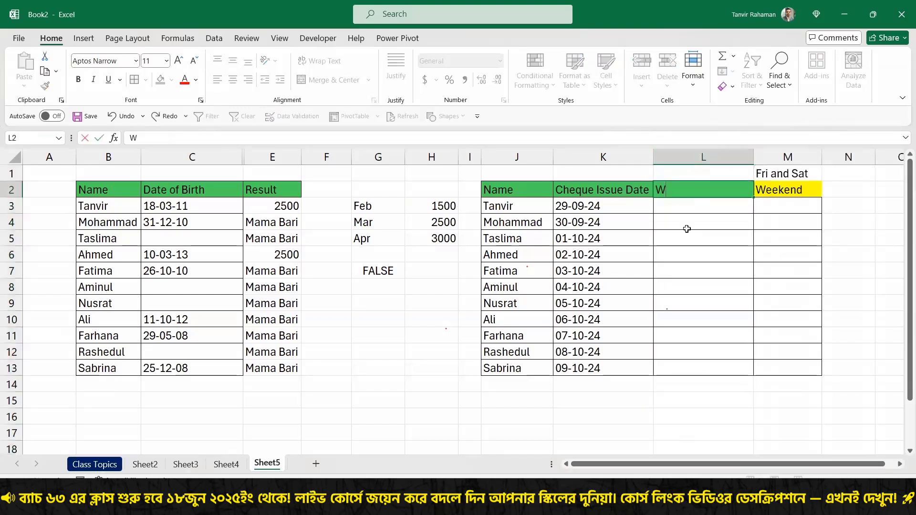
pyautogui.write('eekday')
pyautogui.click(605, 204)
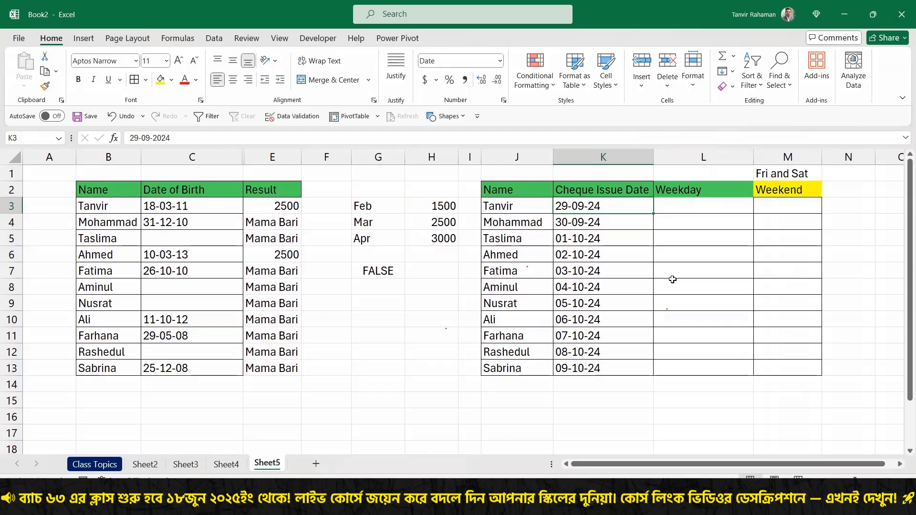
# - Extract the short day name in L3 with =TEXT(K3,"ddd") and fill the formula down to L13
pyautogui.press('Right')
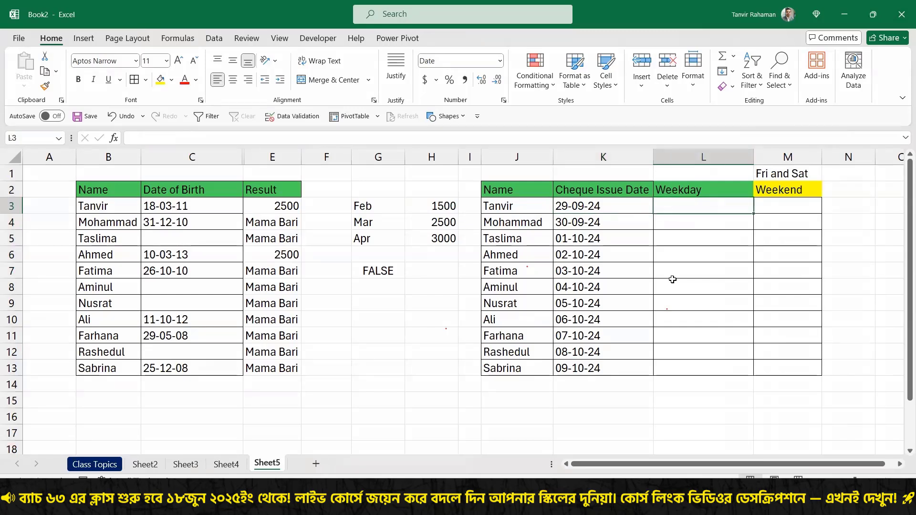
pyautogui.write('=te')
pyautogui.press('Tab')
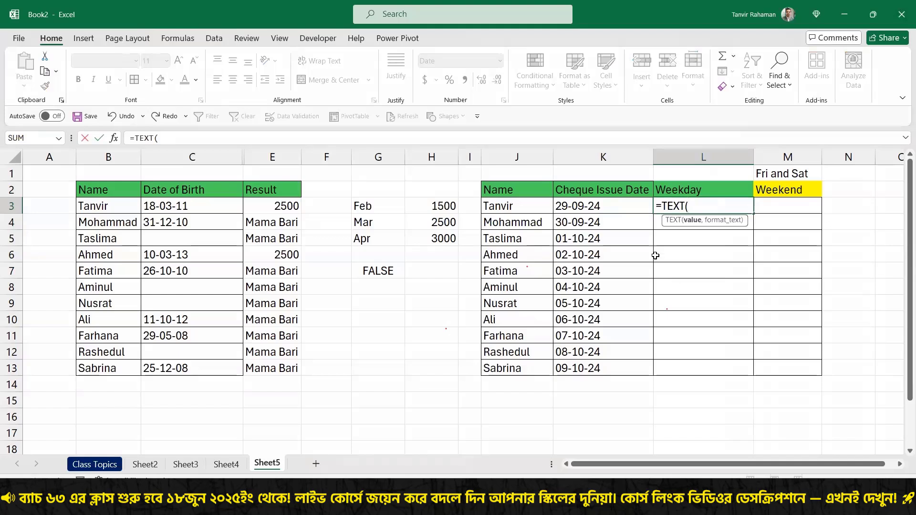
pyautogui.click(615, 207)
pyautogui.write(',')
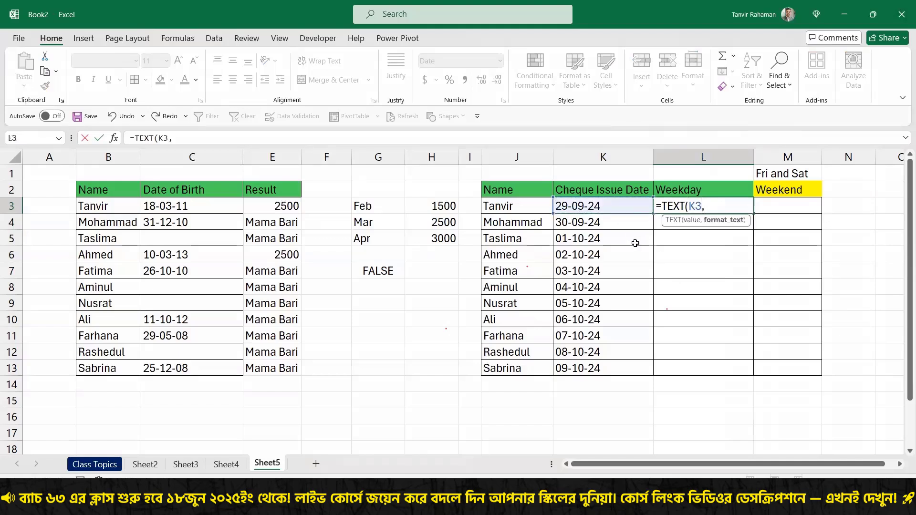
pyautogui.write('"ddd")')
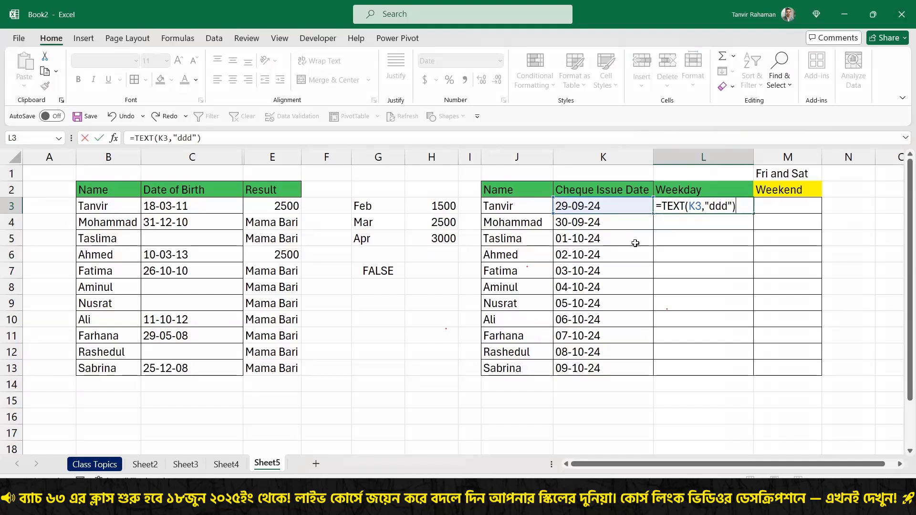
pyautogui.press('Return')
pyautogui.click(709, 206)
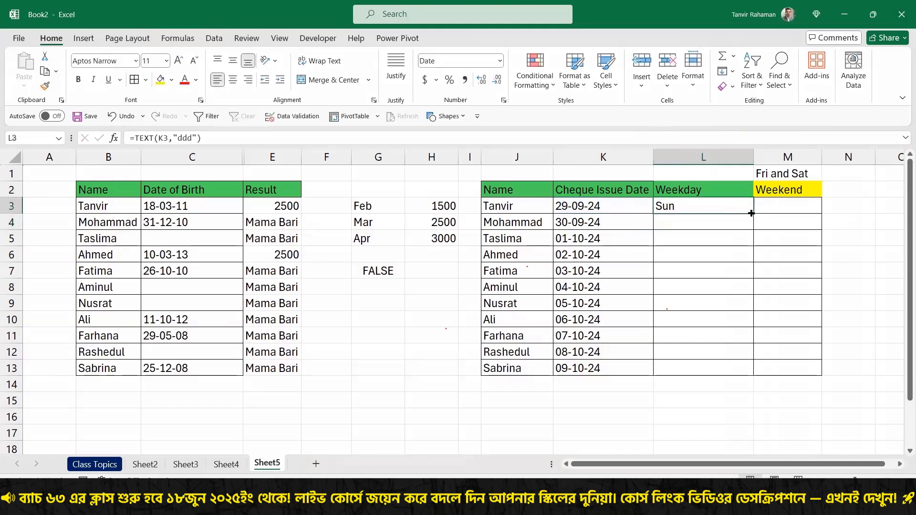
pyautogui.doubleClick(753, 214)
# - Start an IF formula in the first Weekend cell, M3, with AND as its logical test
pyautogui.click(797, 207)
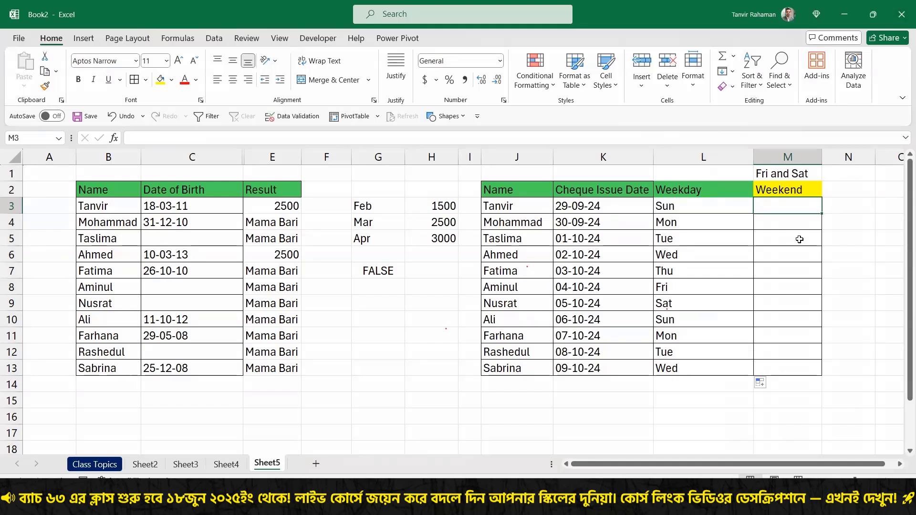
pyautogui.write('=if')
pyautogui.press('Tab')
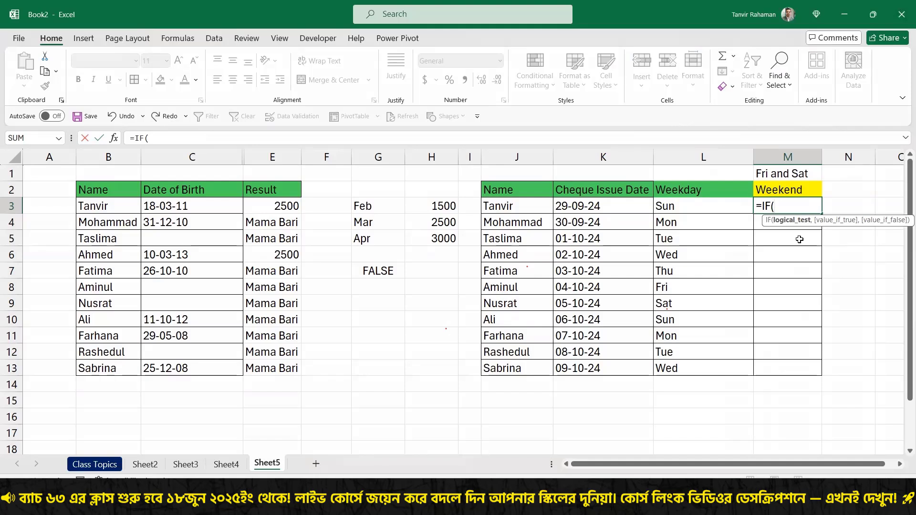
pyautogui.click(900, 464)
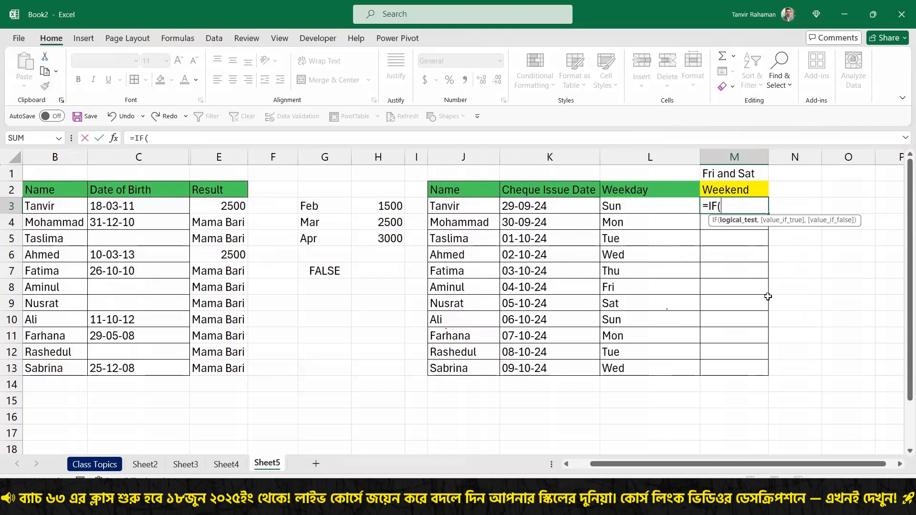
pyautogui.write('an')
pyautogui.press('Tab')
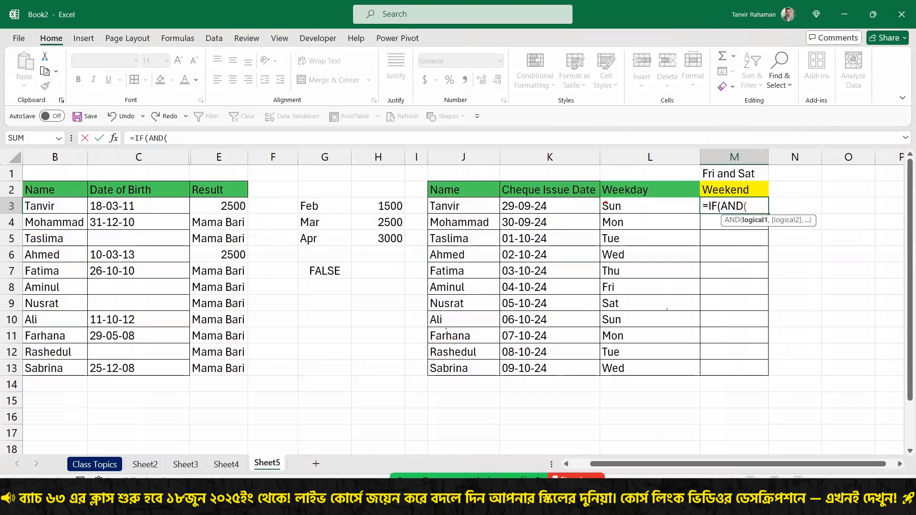
# - Replace the AND function with OR in the unfinished IF formula in M3
pyautogui.press('Escape')
pyautogui.doubleClick(732, 206)
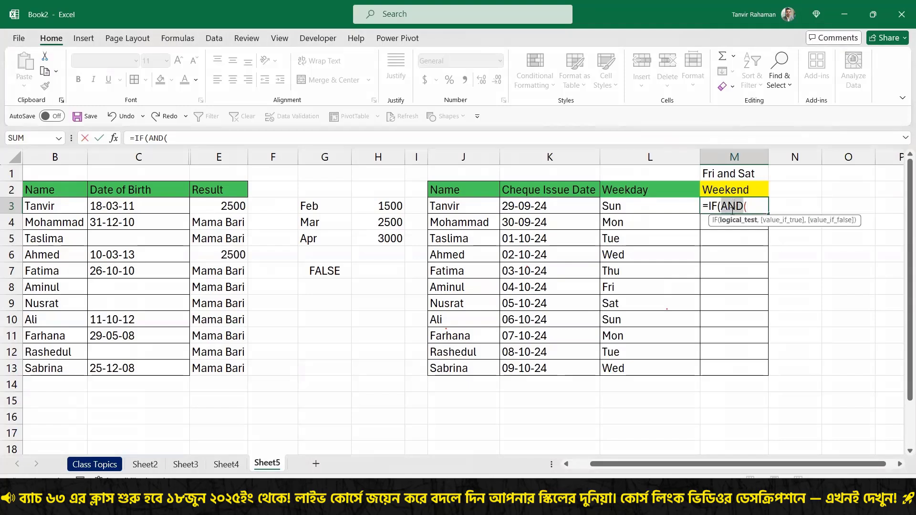
pyautogui.write('or')
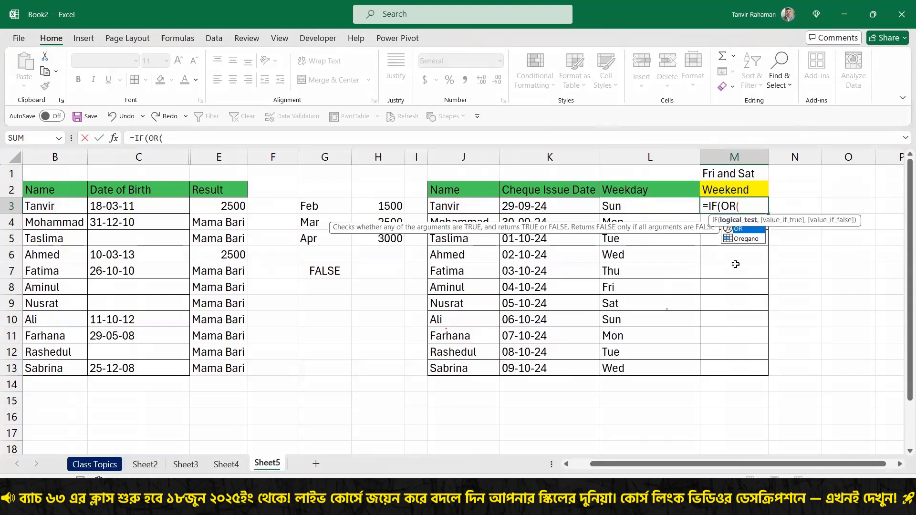
pyautogui.press('Tab')
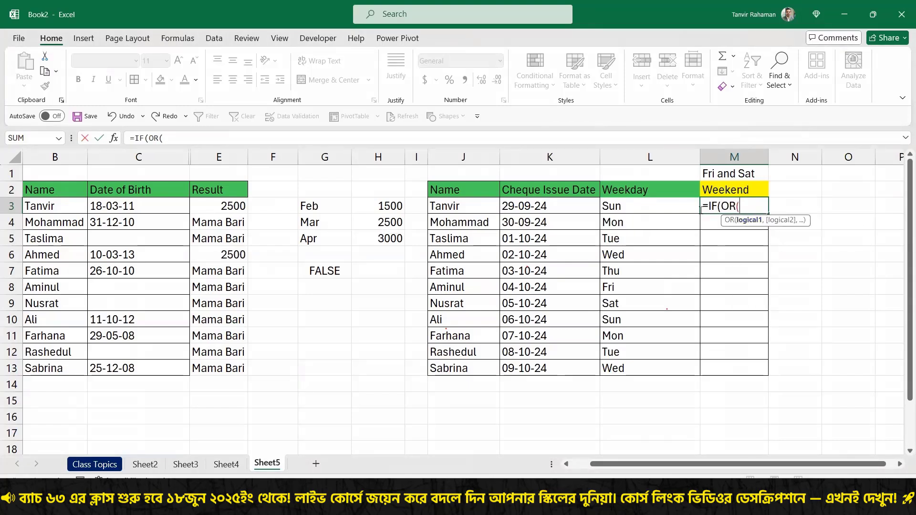
# - Complete the OR test in M3's IF formula with the conditions L3="fri" and L3="Sat"
pyautogui.click(675, 204)
pyautogui.write('=')
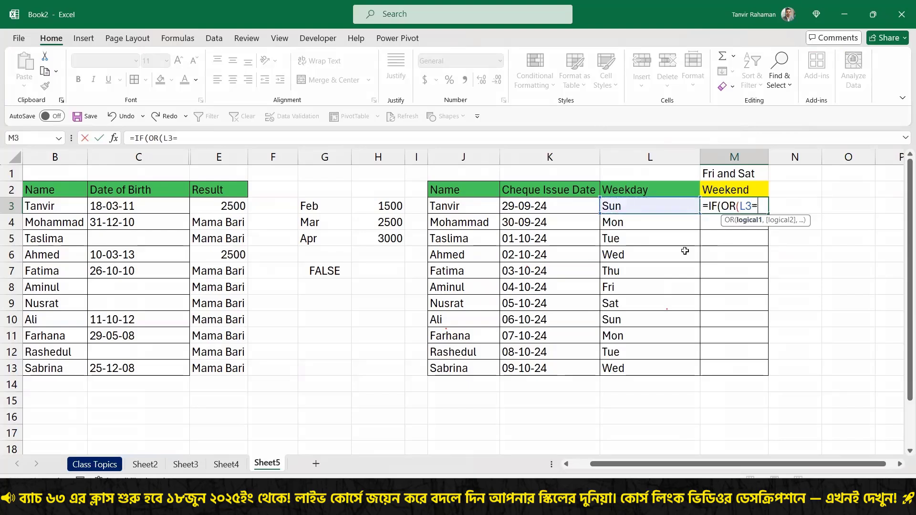
pyautogui.write('"fri",')
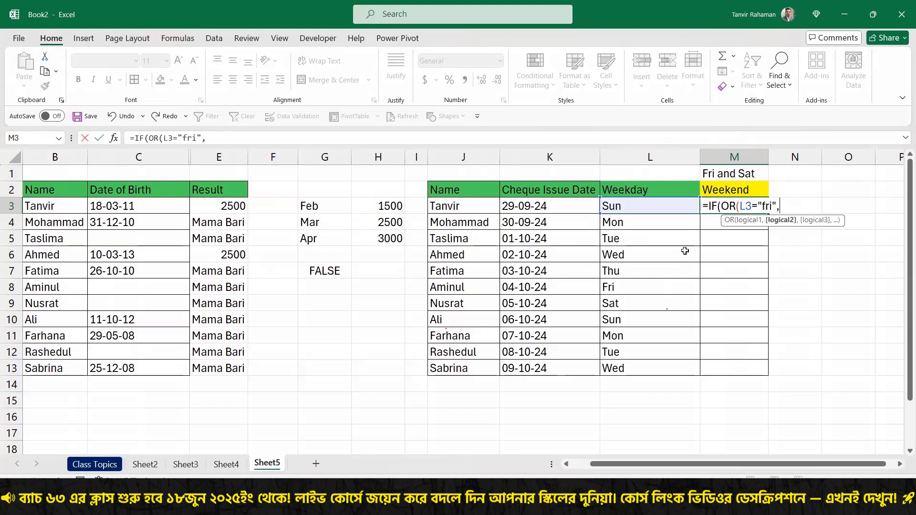
pyautogui.click(657, 203)
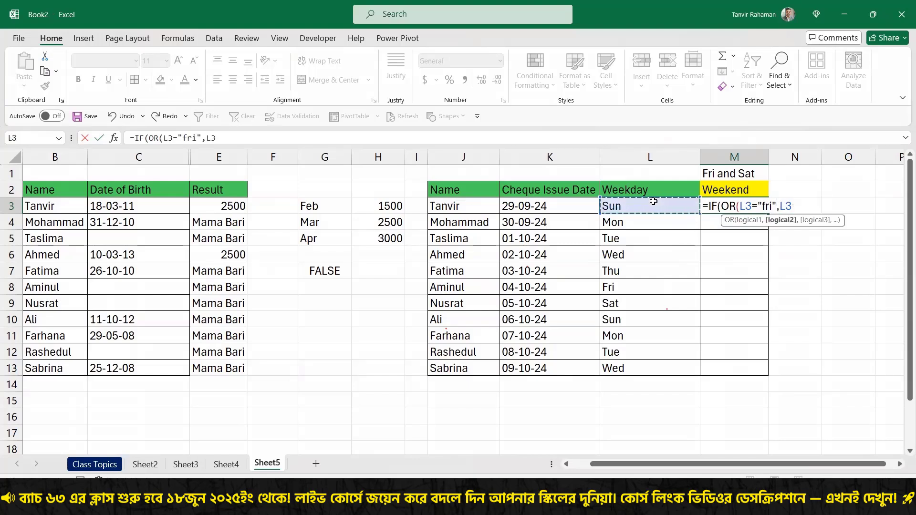
pyautogui.write('="Sa')
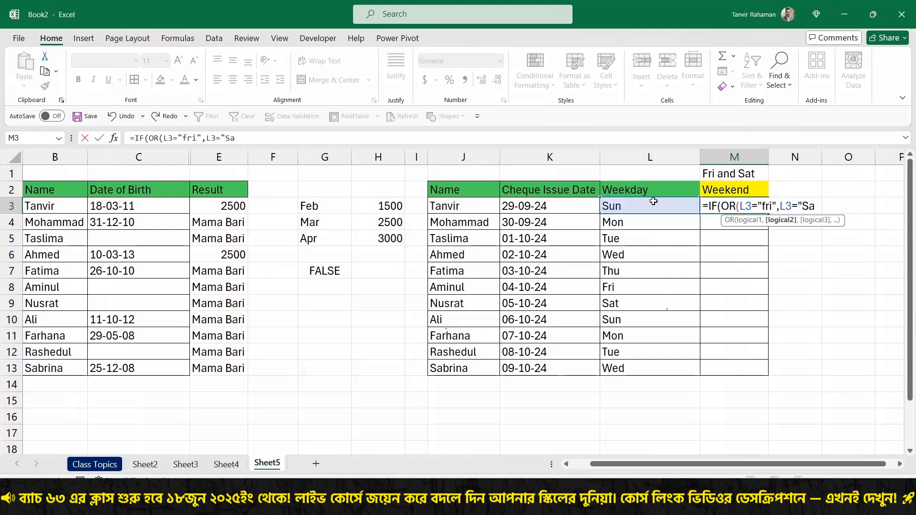
pyautogui.write('t')
pyautogui.write(':')
pyautogui.write('")')
pyautogui.press('BackSpace')
pyautogui.write('),')
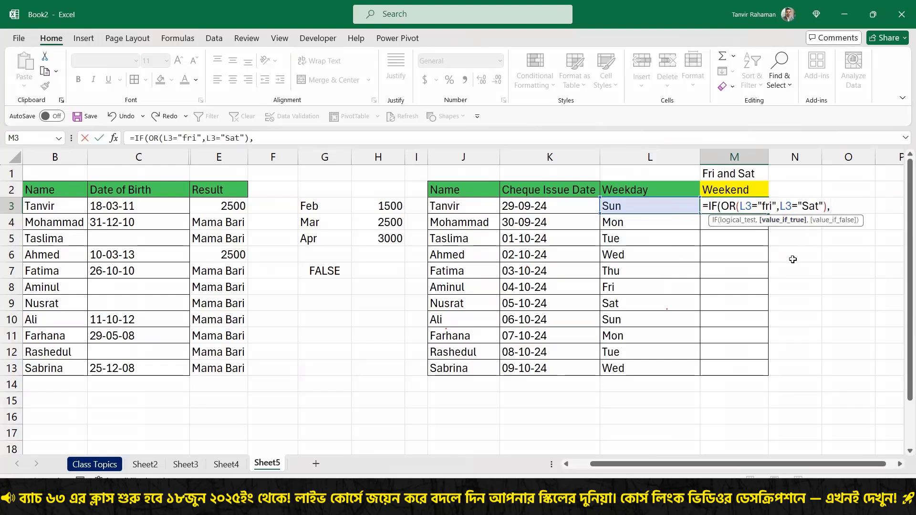
# - Finish M3's IF formula with "Weekend" if true and an empty string if false, and fill it down to M13
pyautogui.write('W')
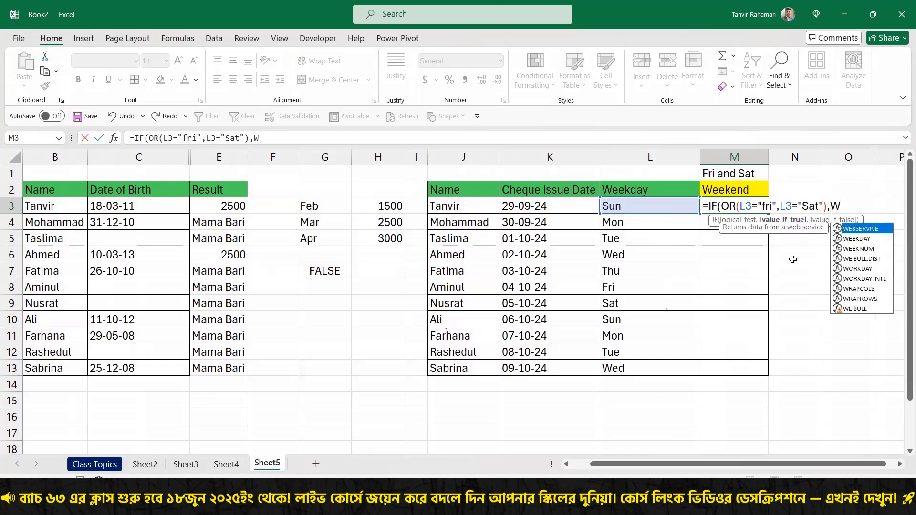
pyautogui.write('eekend,')
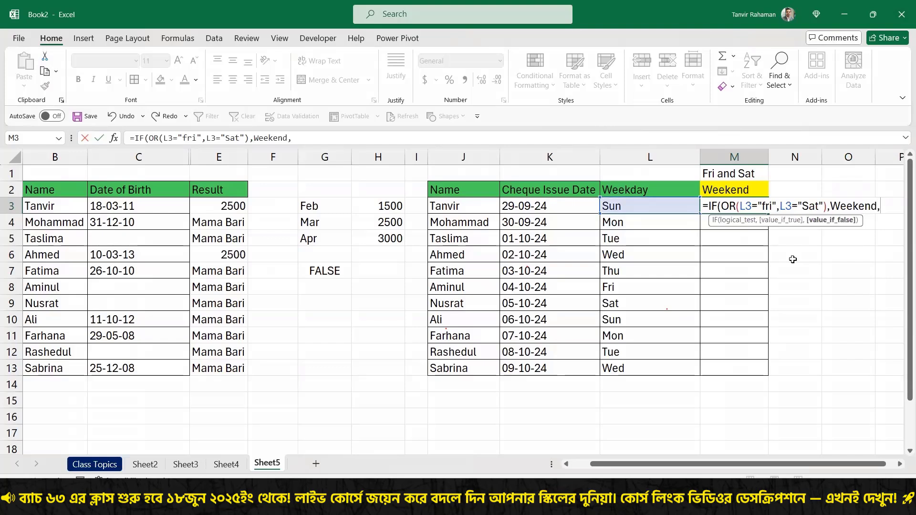
pyautogui.click(831, 206)
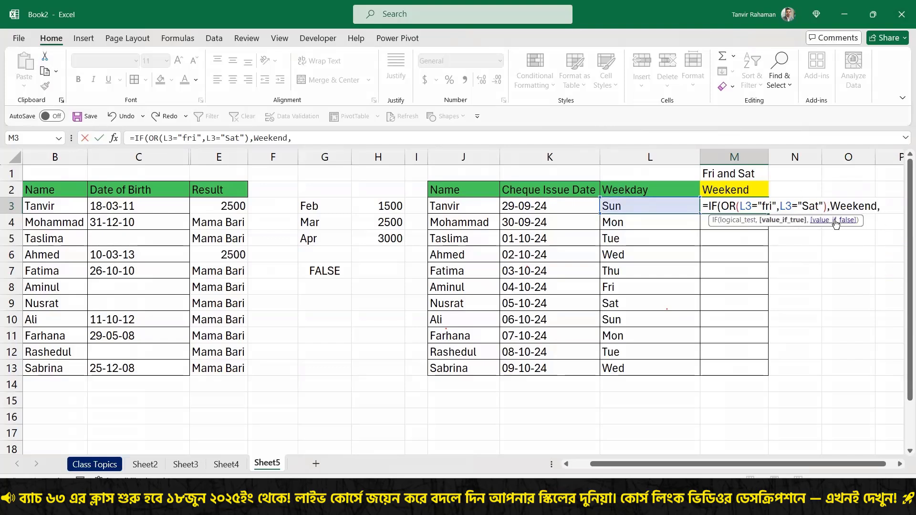
pyautogui.write('"')
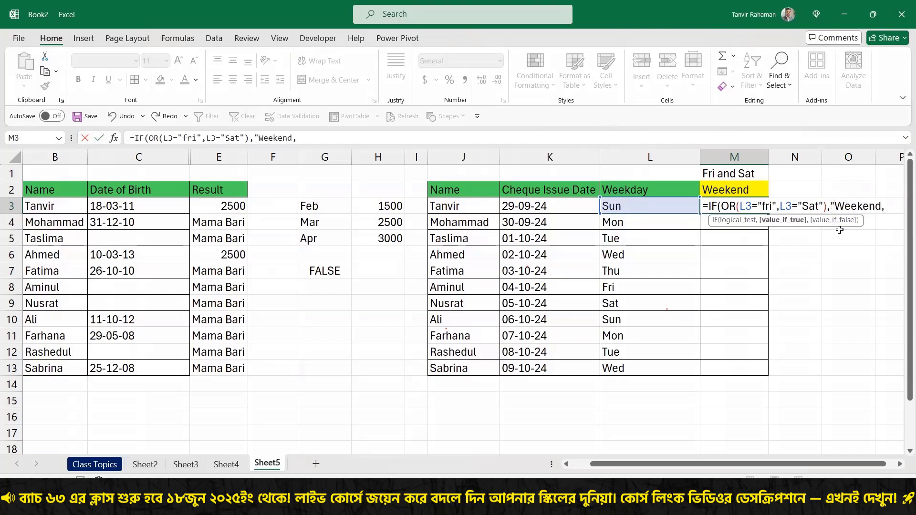
pyautogui.press('Right')
pyautogui.press('Right')
pyautogui.press('Right')
pyautogui.press('Right')
pyautogui.press('Right')
pyautogui.press('Right')
pyautogui.press('Right')
pyautogui.write('"')
pyautogui.press('Right')
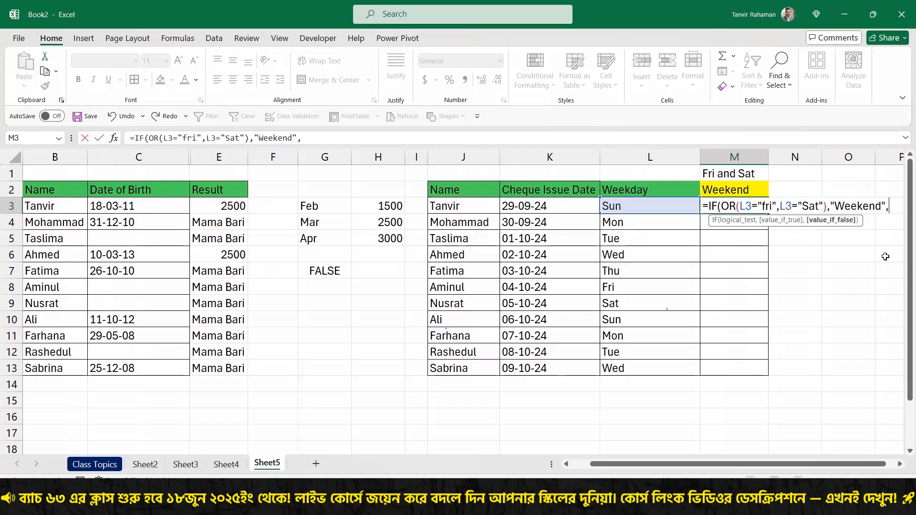
pyautogui.write('"")')
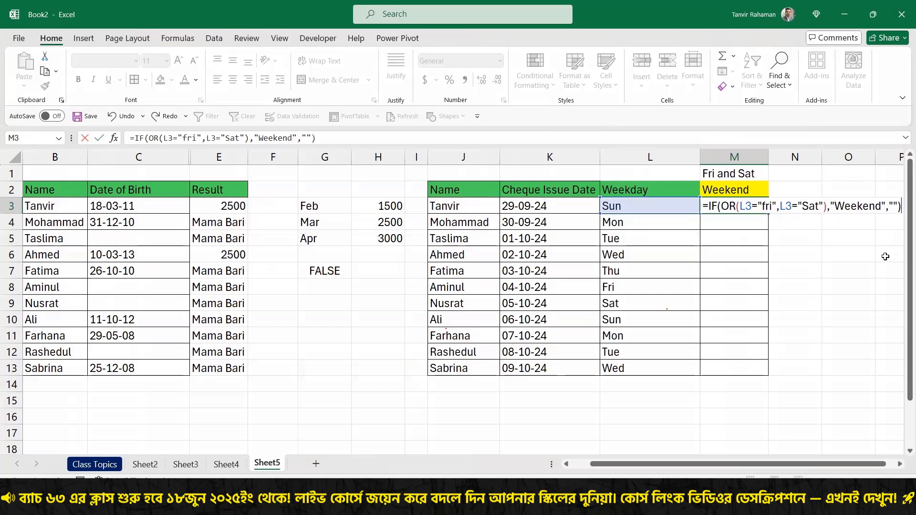
pyautogui.press('Return')
pyautogui.click(741, 205)
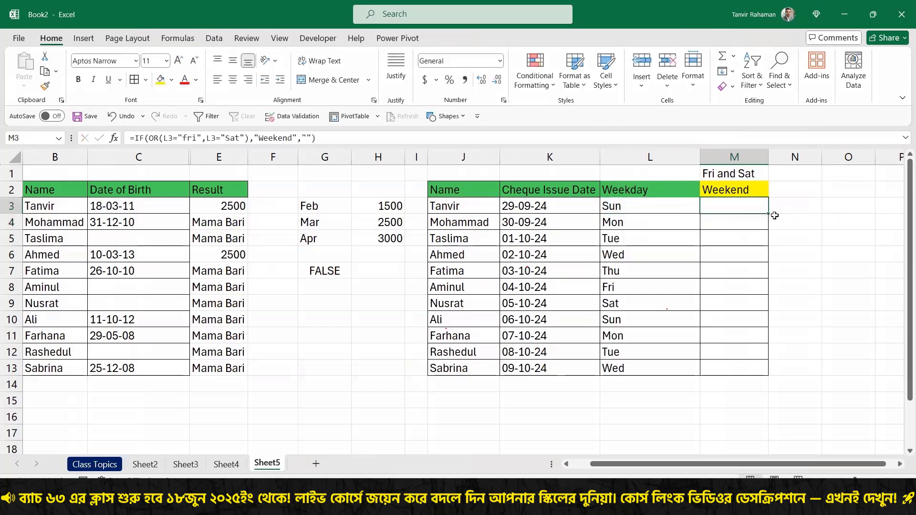
pyautogui.doubleClick(768, 214)
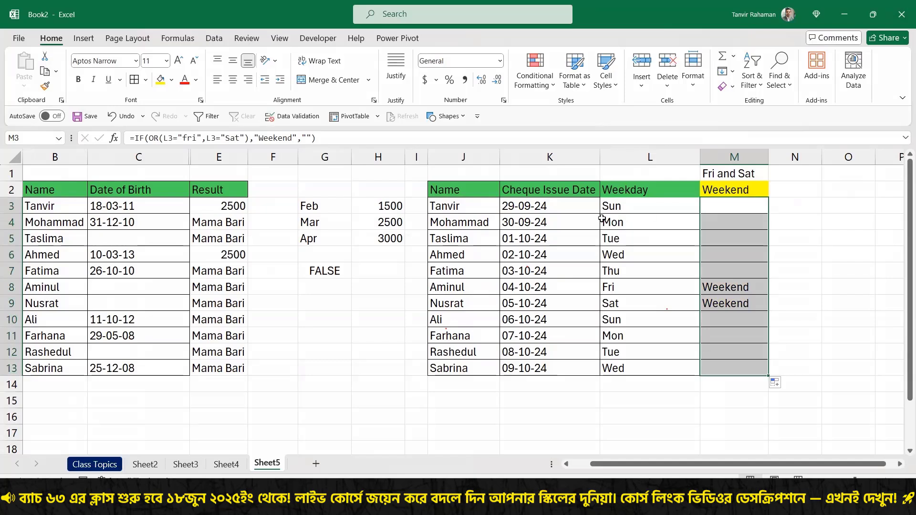
# - Consult the September 2024 calendar for a Friday and set the first cheque issue date, K3, to 06-09-24
pyautogui.click(588, 207)
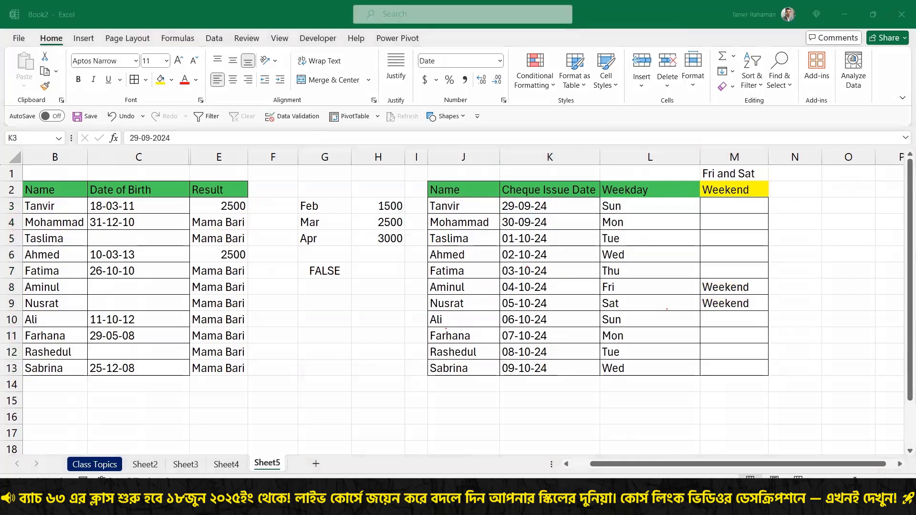
pyautogui.click(872, 499)
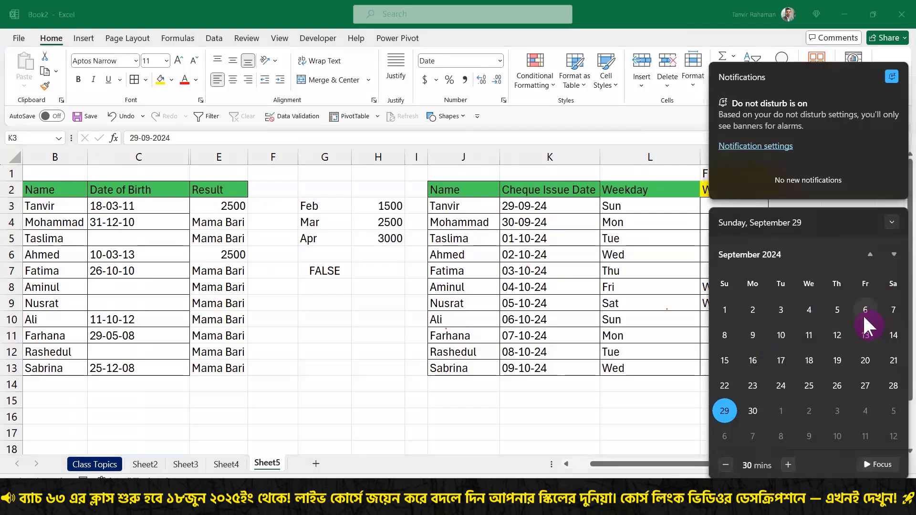
pyautogui.click(528, 206)
pyautogui.write('06')
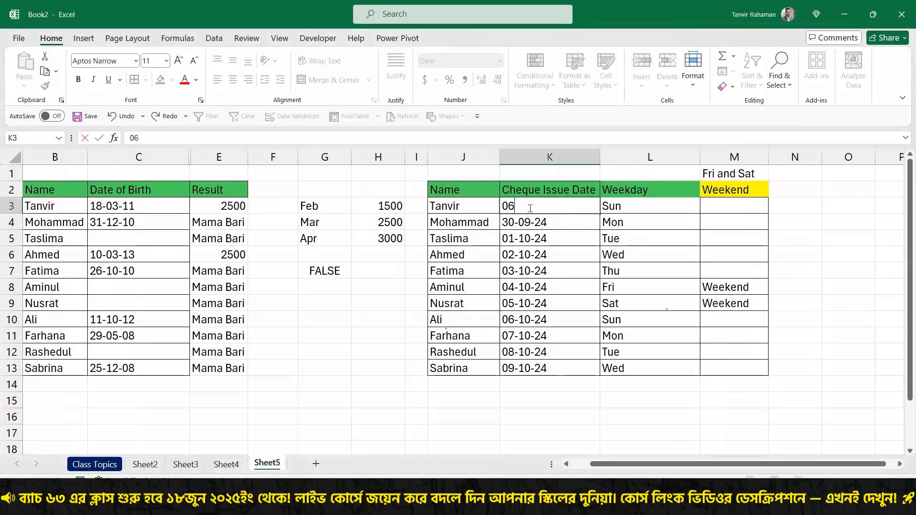
pyautogui.write('-09-24')
pyautogui.press('Return')
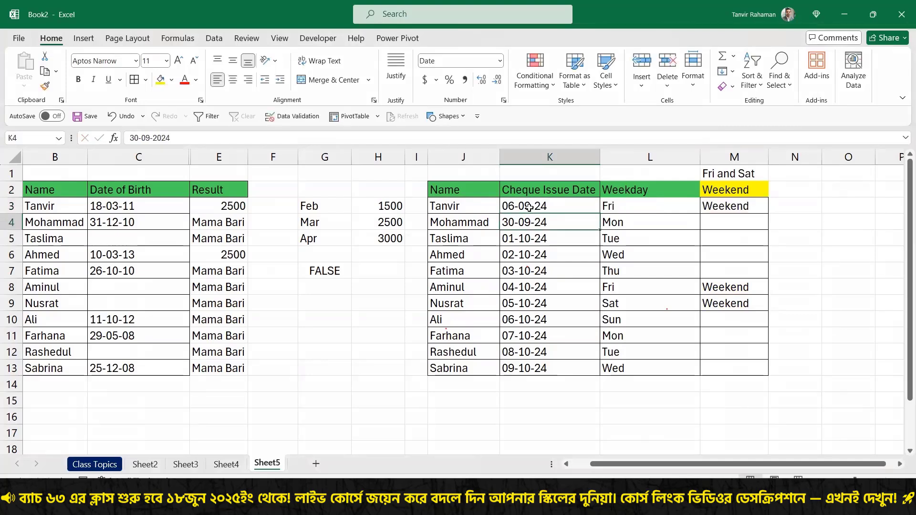
# - Hide the Weekday column, L, and undo the hiding
pyautogui.click(647, 158)
pyautogui.rightClick(647, 157)
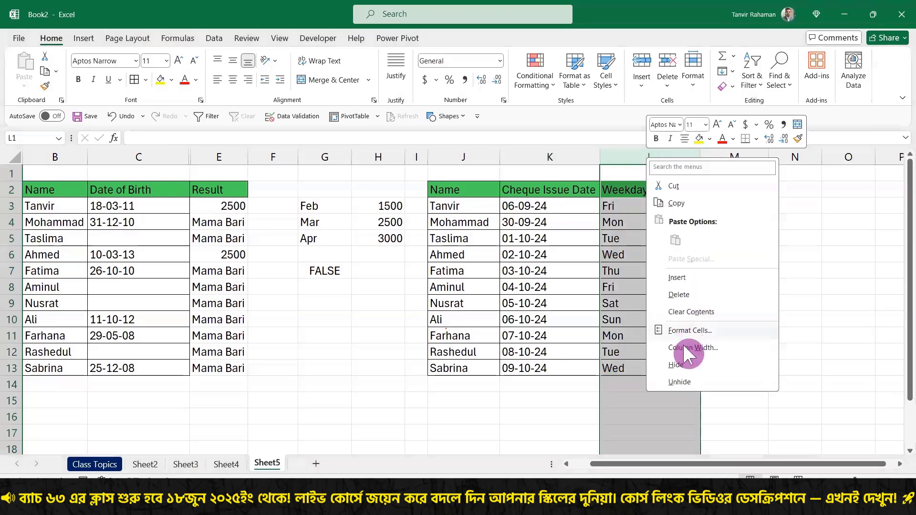
pyautogui.click(677, 365)
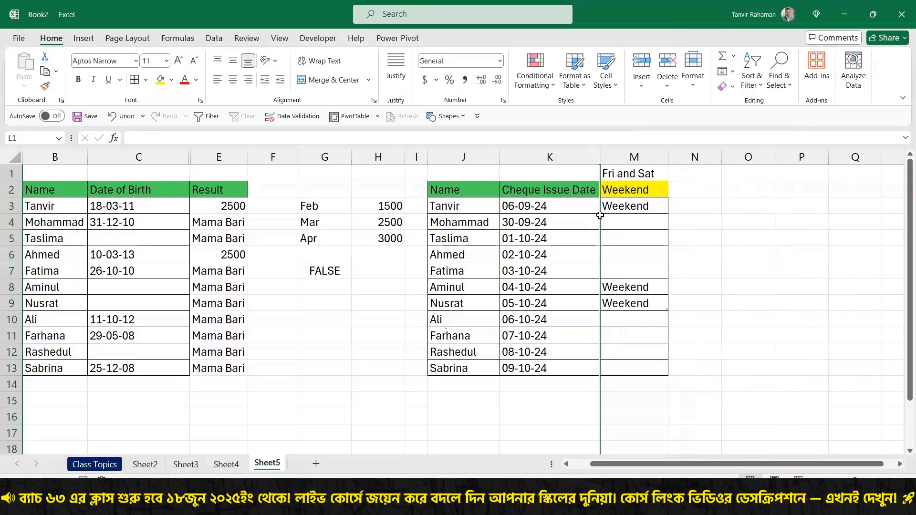
pyautogui.hotkey('ctrl', 'z')
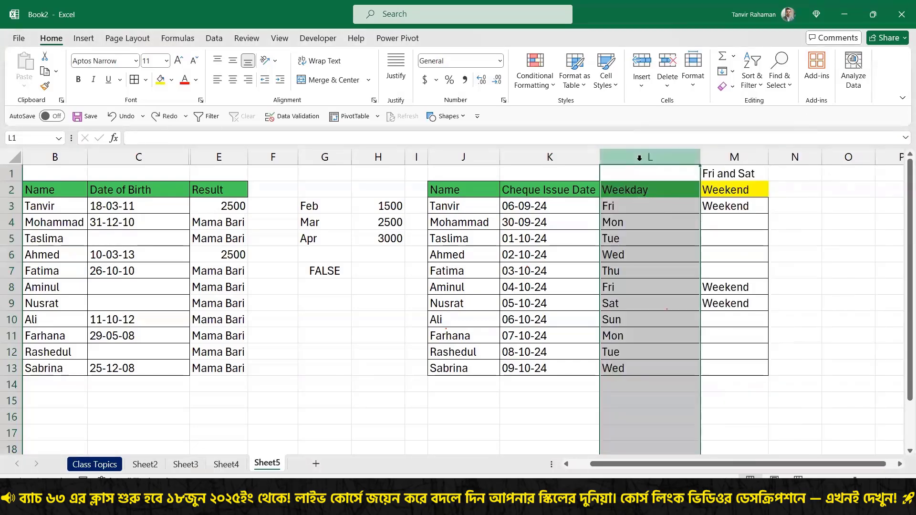
# - Hide the helper column L with the weekdays and review the formula in the first Weekend cell, M3
pyautogui.rightClick(640, 158)
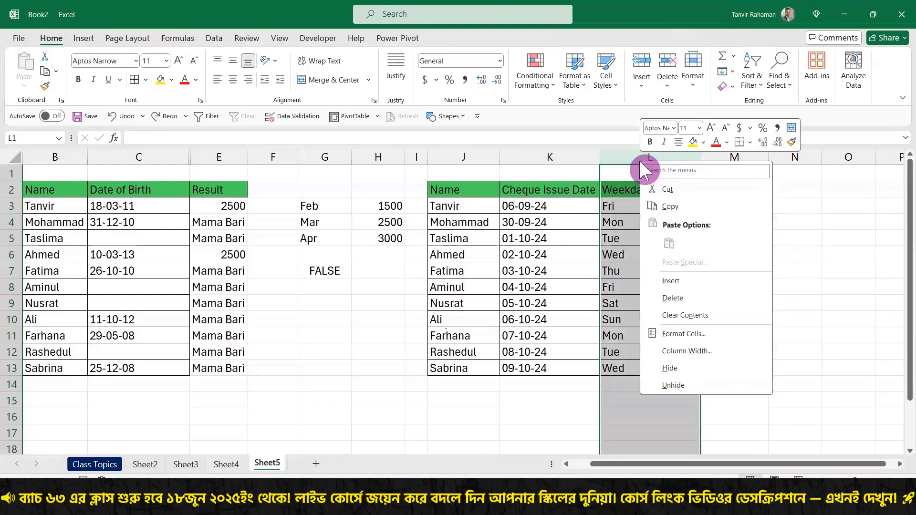
pyautogui.click(682, 367)
pyautogui.moveTo(653, 210); pyautogui.dragTo(640, 352)
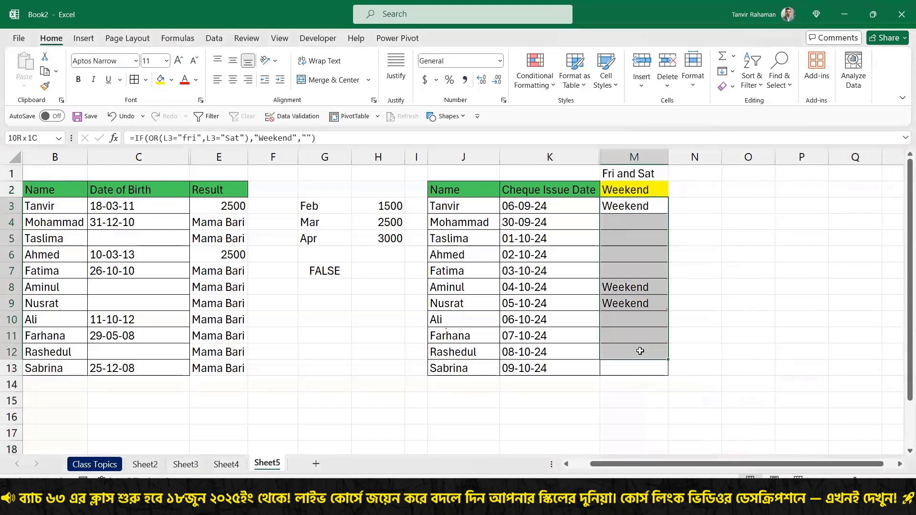
pyautogui.doubleClick(637, 208)
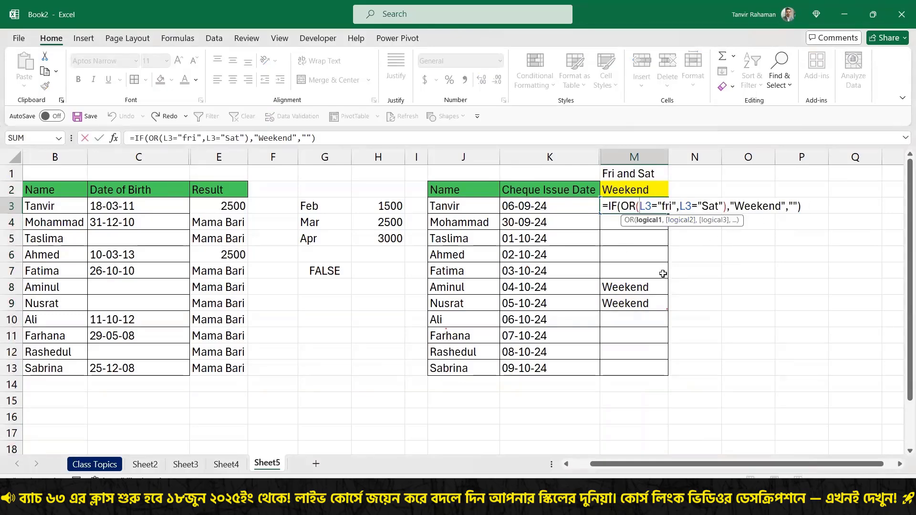
pyautogui.press('Return')
# - Clear the Weekend formulas in M3:M13 and start a new IF formula in M3 with OR as its logical test
pyautogui.moveTo(638, 205); pyautogui.dragTo(631, 363)
pyautogui.press('Delete')
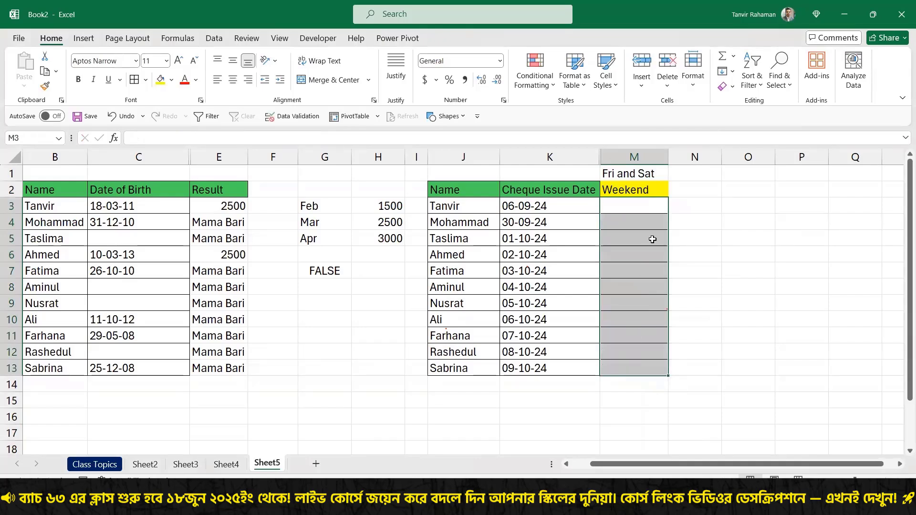
pyautogui.click(645, 212)
pyautogui.write('=if')
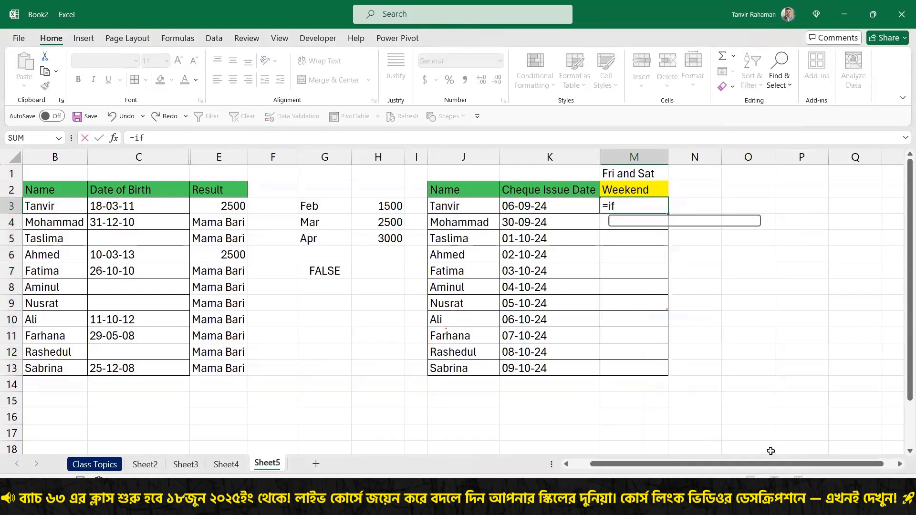
pyautogui.press('Tab')
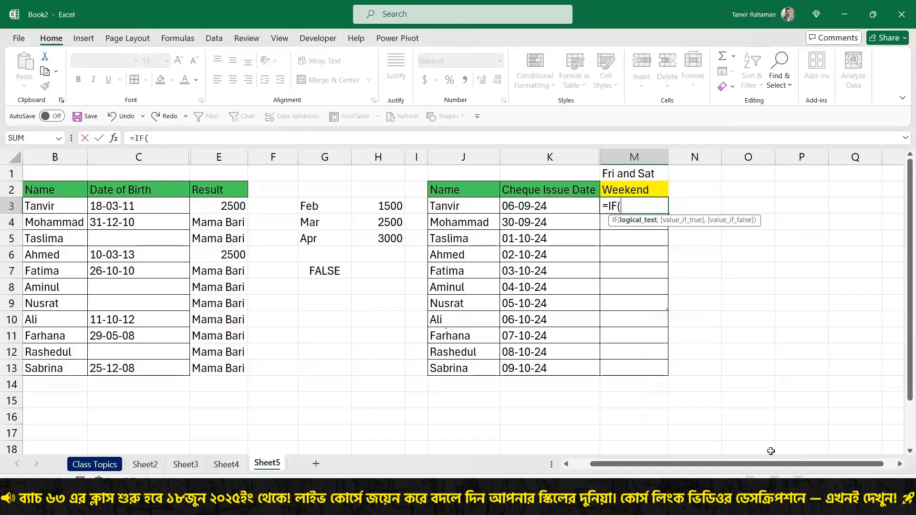
pyautogui.write('or')
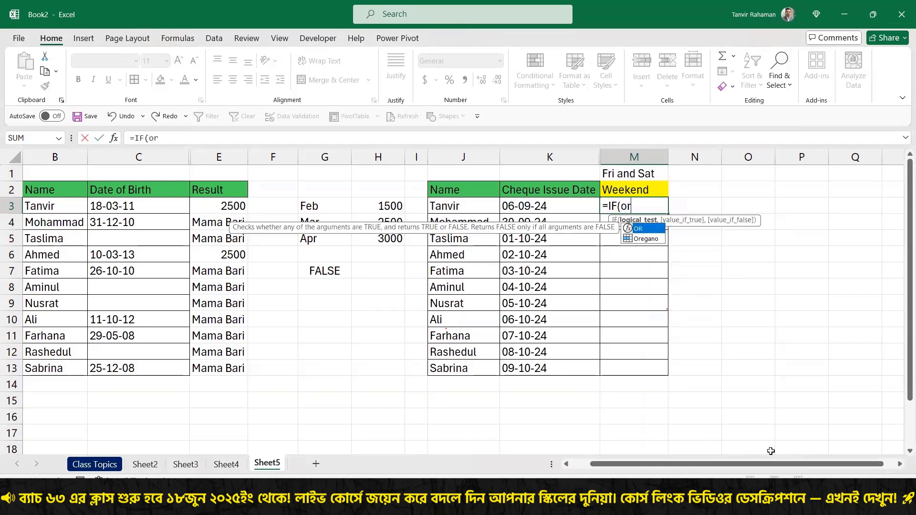
pyautogui.press('Tab')
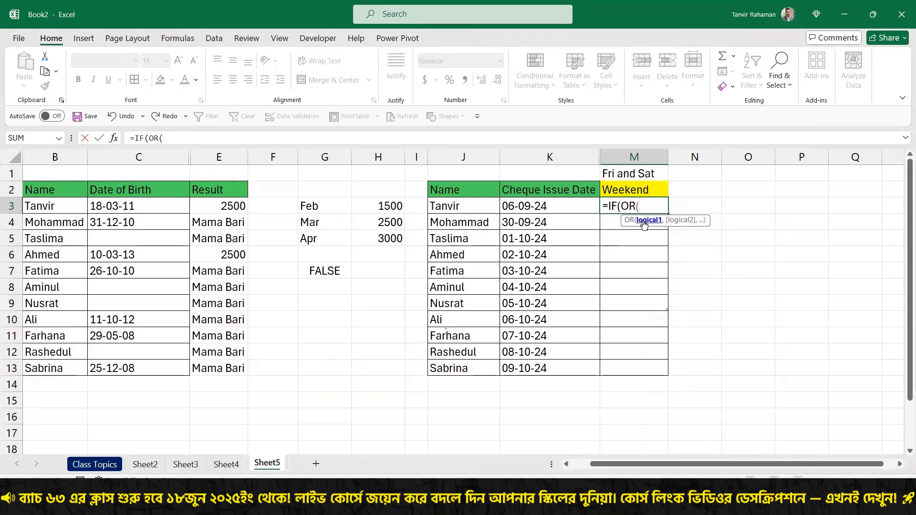
# - Enter TEXT(K3,"ddd")="Fri" as the first condition of the OR function in M3
pyautogui.write('text')
pyautogui.press('Tab')
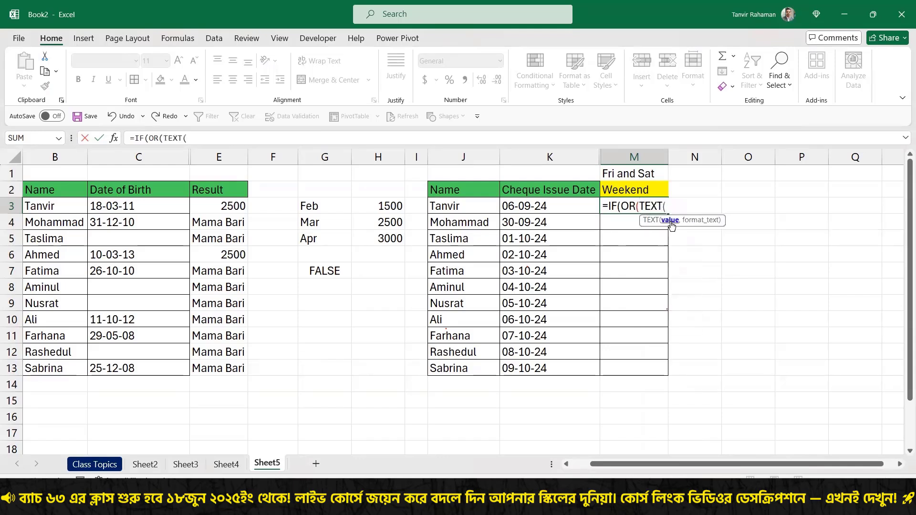
pyautogui.click(551, 205)
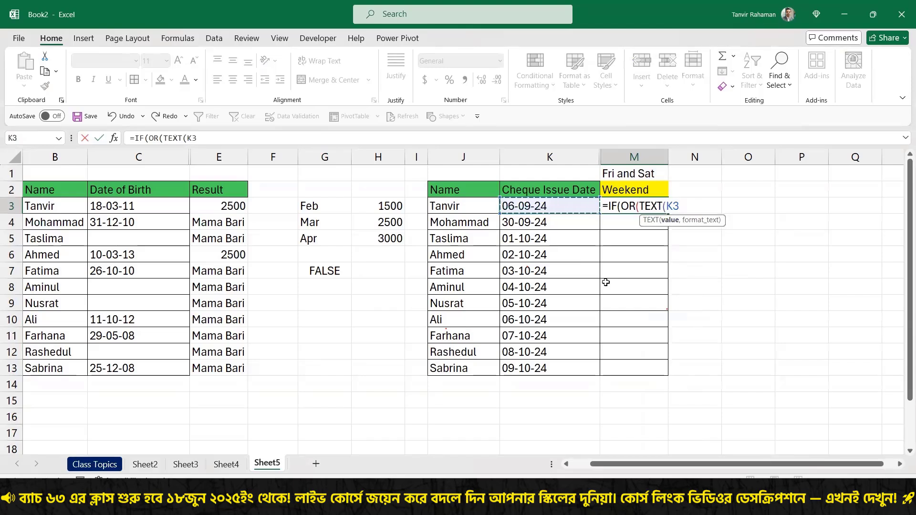
pyautogui.write(',')
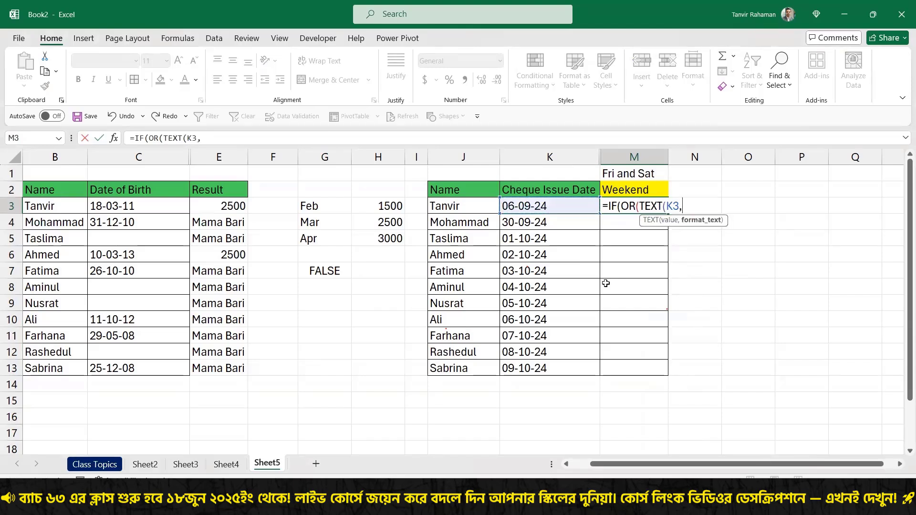
pyautogui.write('"ddd")="F')
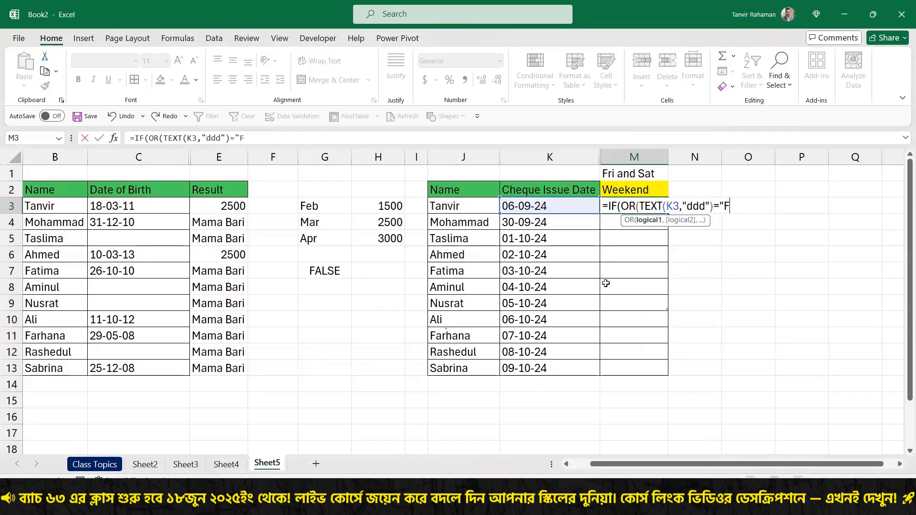
pyautogui.write('ri",')
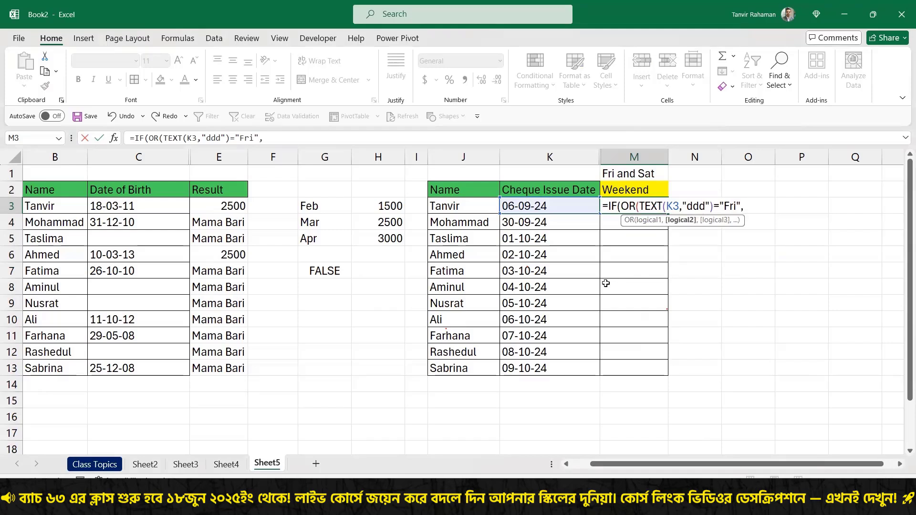
# - Copy the TEXT(K3,"ddd")="Fri" condition and paste it as the second argument of the OR function in M3
pyautogui.moveTo(641, 205); pyautogui.dragTo(739, 206)
pyautogui.hotkey('ctrl', 'c')
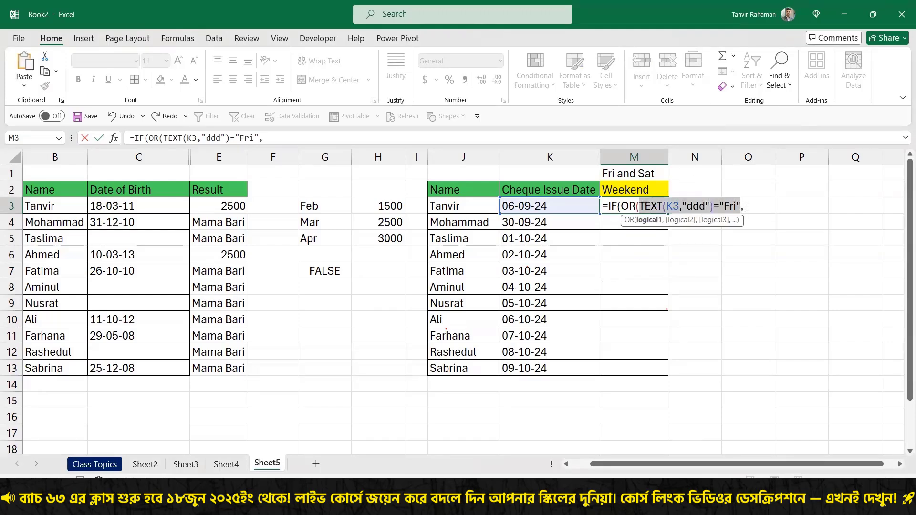
pyautogui.click(743, 206)
pyautogui.hotkey('ctrl', 'v')
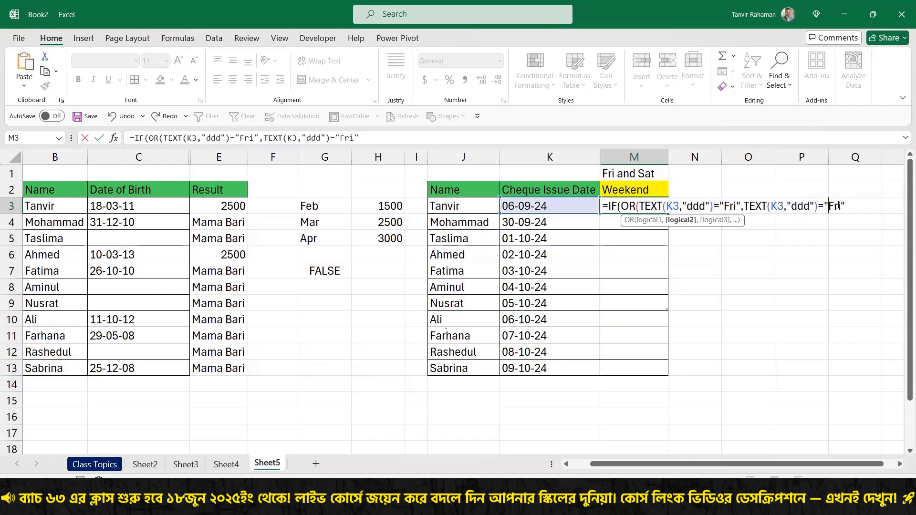
# - Change the day in the second OR condition of M3 to "Sat" and close the OR function
pyautogui.moveTo(841, 206); pyautogui.dragTo(827, 205)
pyautogui.write('Sat')
pyautogui.write(')')
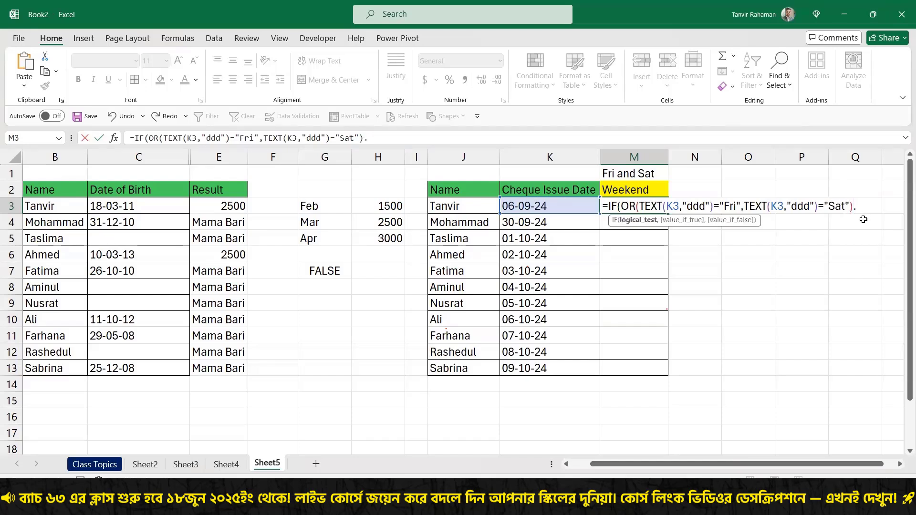
# - Finish the IF formula in M3 with "Weekend" if true and "Baicha Gesi" if false, and fill it down to M13
pyautogui.write(',"')
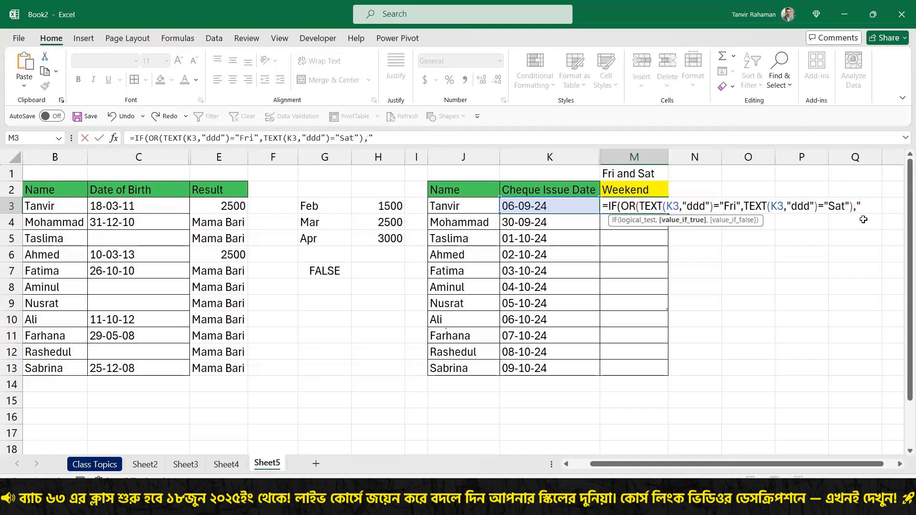
pyautogui.write('Weekend",')
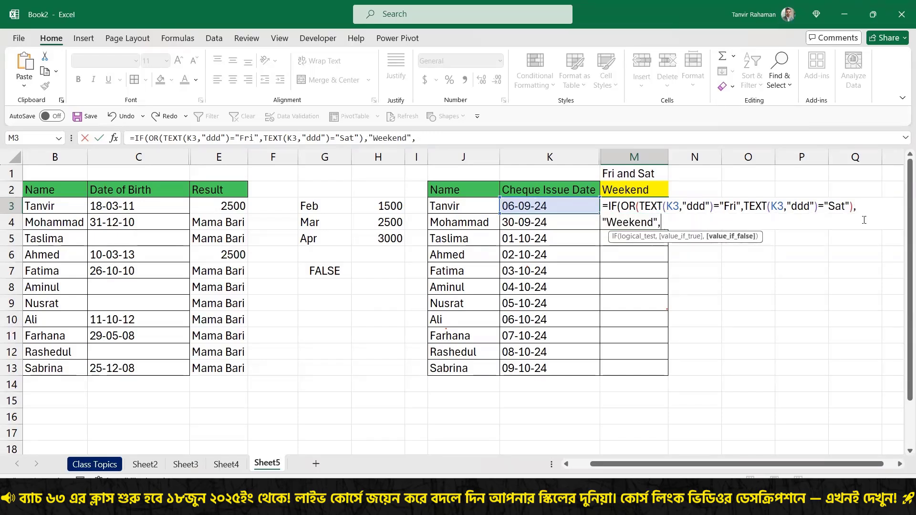
pyautogui.write('"Baicha Gesi')
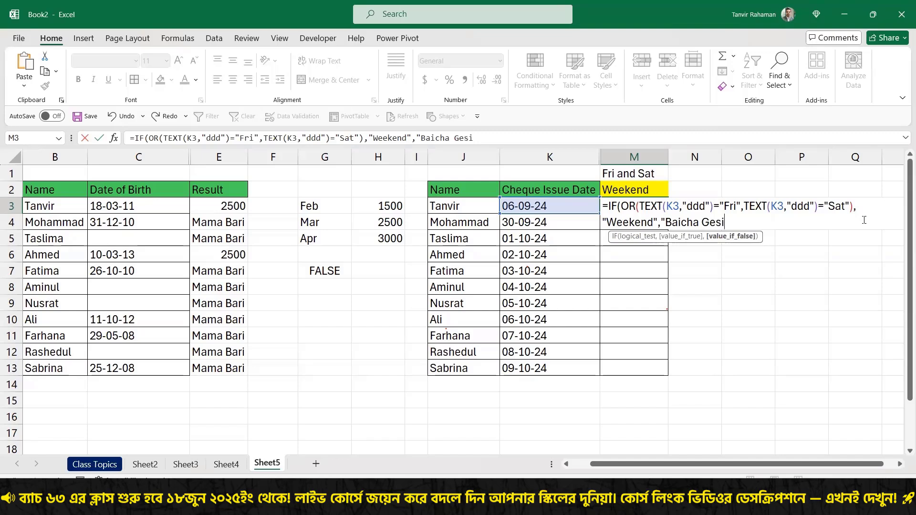
pyautogui.write('")')
pyautogui.press('Return')
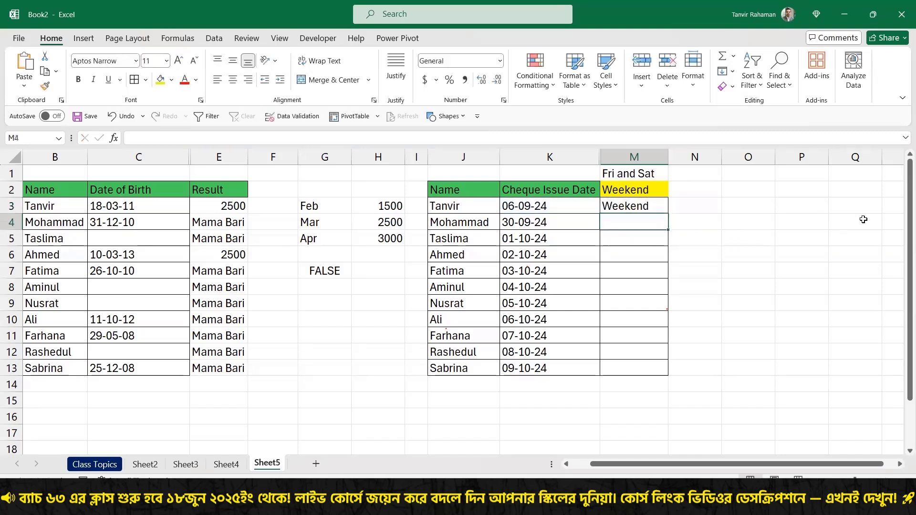
pyautogui.click(628, 206)
pyautogui.doubleClick(668, 214)
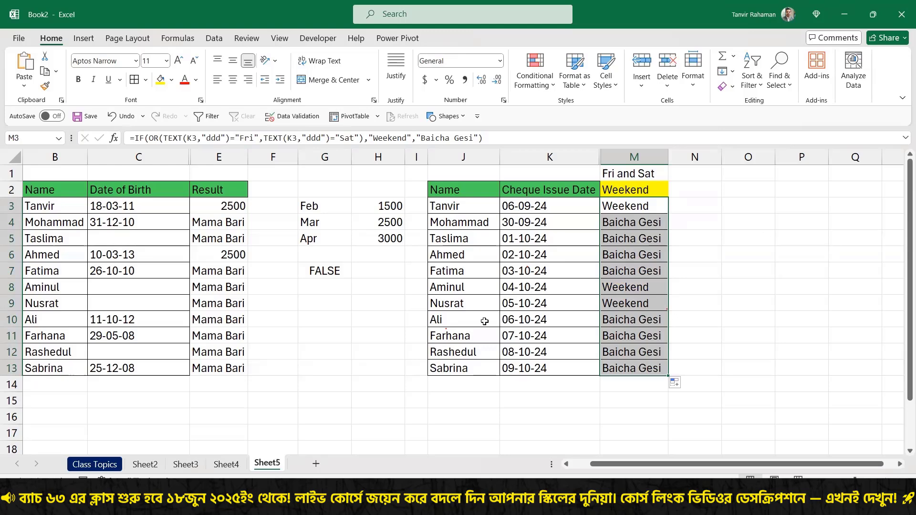
# - On the Class Topics sheet, merge and center the Class No cells B177:B182 beside IF Function through Type of Error
pyautogui.click(95, 465)
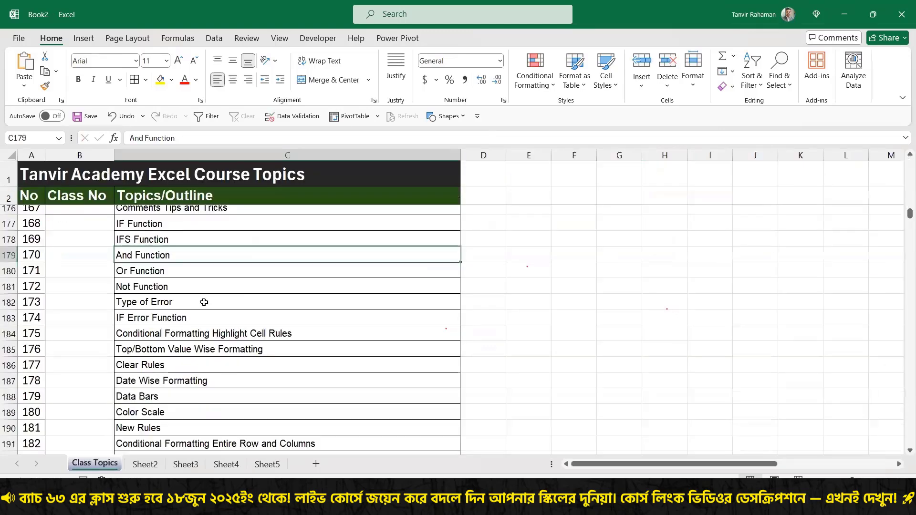
pyautogui.scroll(1, 96, 259)
pyautogui.moveTo(96, 259); pyautogui.dragTo(95, 341)
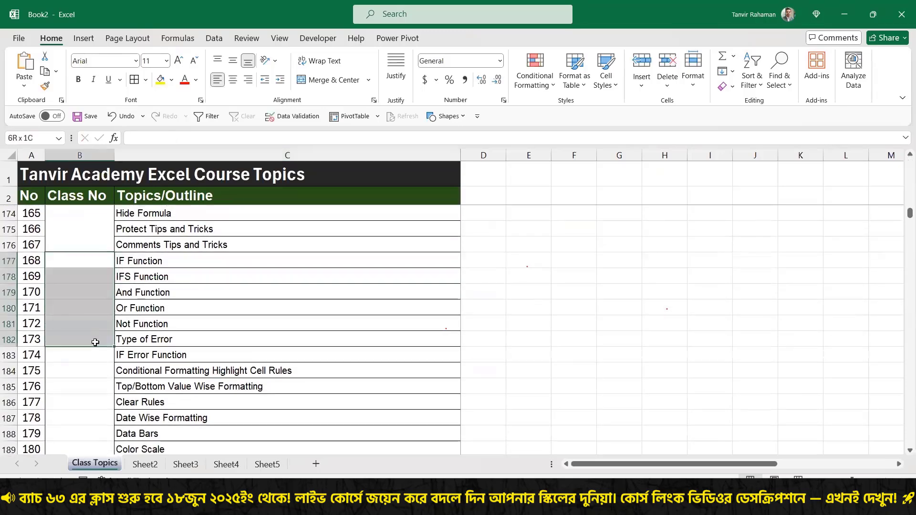
pyautogui.click(329, 80)
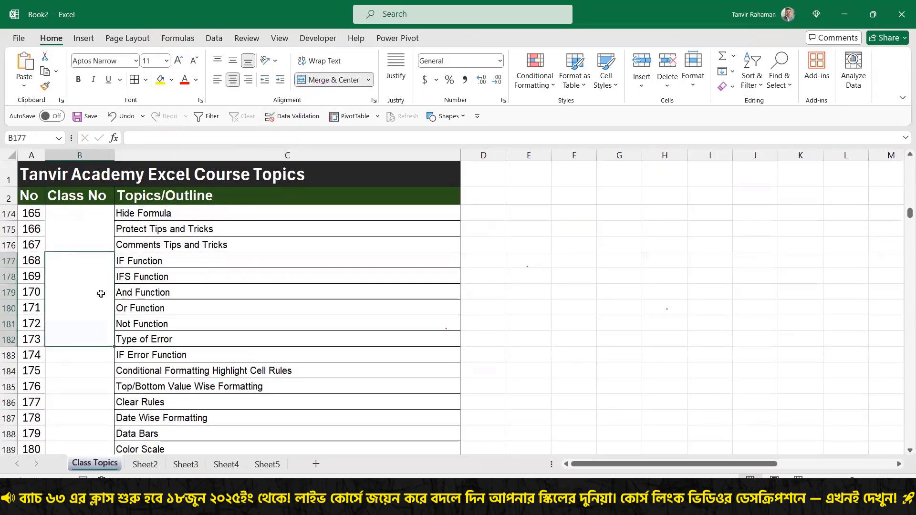
# - Enter Class-12 in the merged Class No cell B177
pyautogui.scroll(5, 98, 292)
pyautogui.scroll(-4, 82, 337)
pyautogui.write('Class')
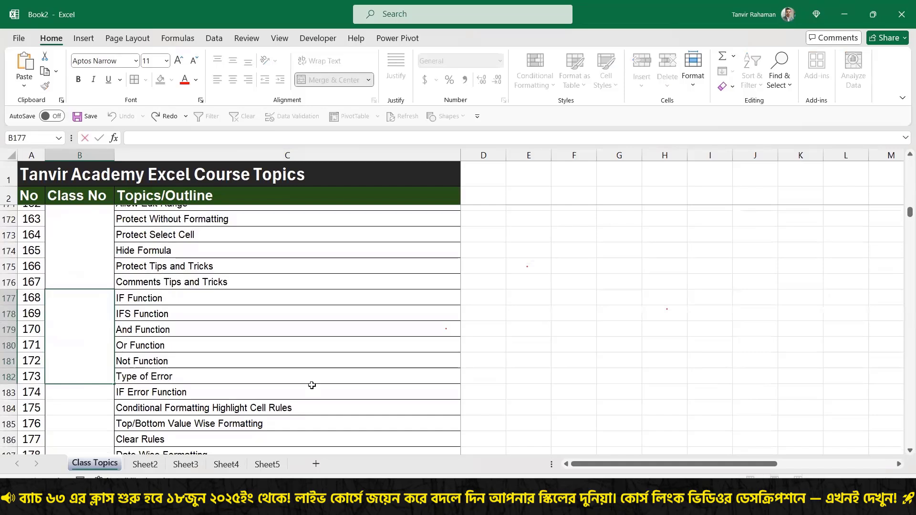
pyautogui.write('-12')
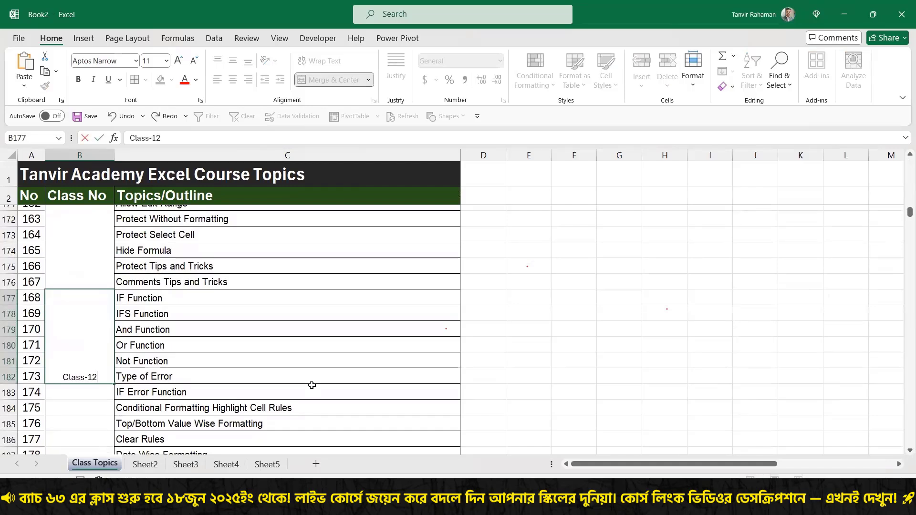
pyautogui.click(312, 385)
# - Select the merged Class-12 cell together with its topics in C177:C182
pyautogui.click(103, 339)
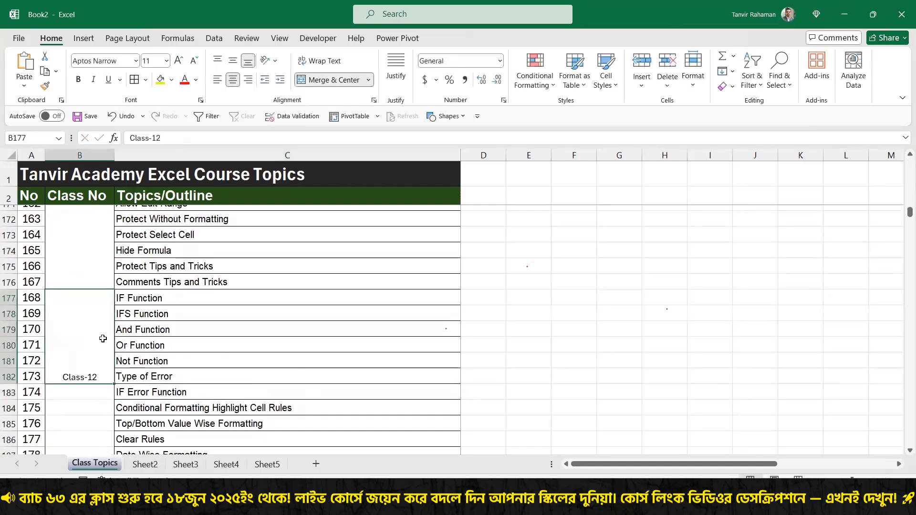
pyautogui.moveTo(97, 328); pyautogui.dragTo(175, 339)
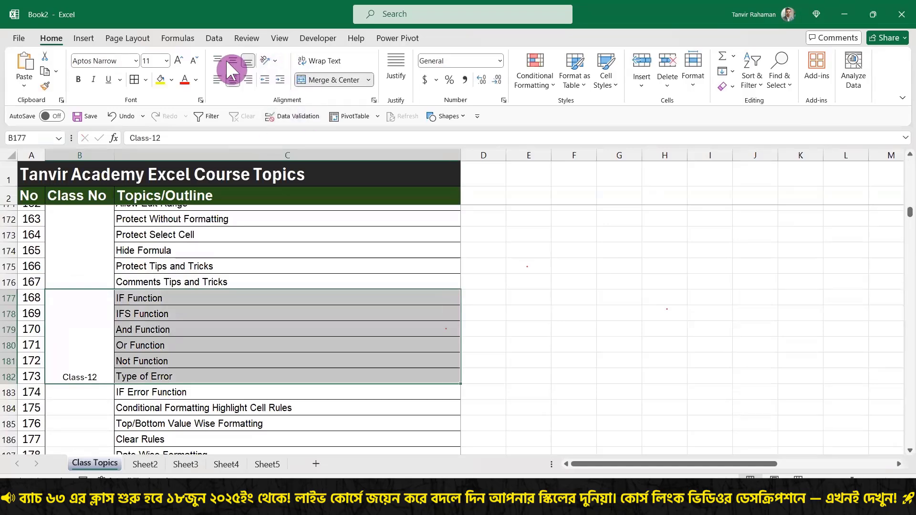